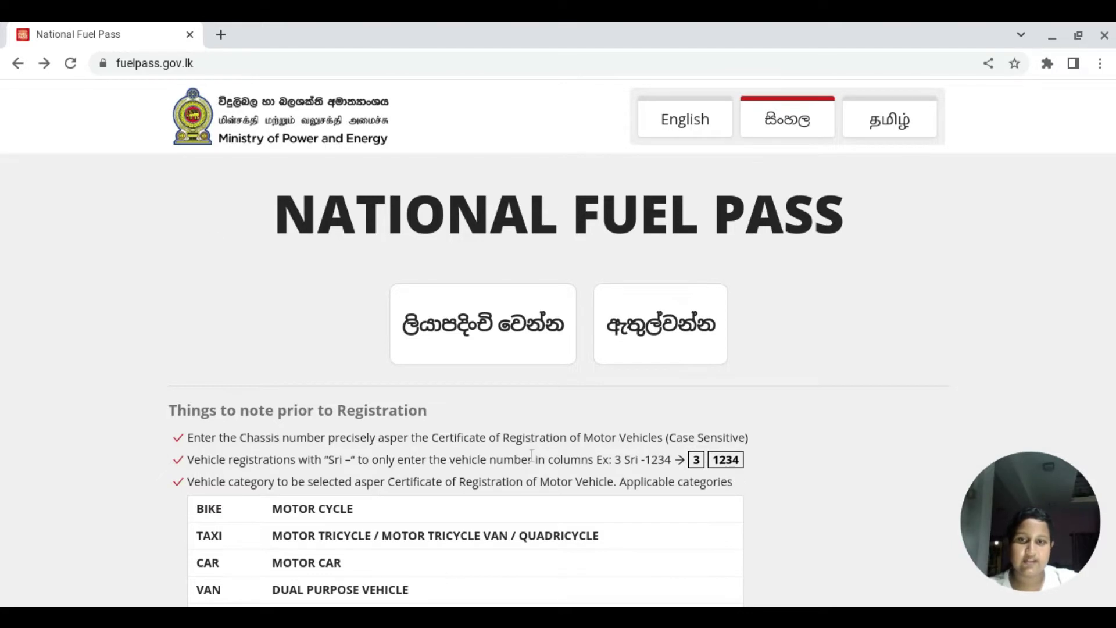
# Step: Set the Fuel Pass site language to English and go to the Register page
pyautogui.click(705, 136)
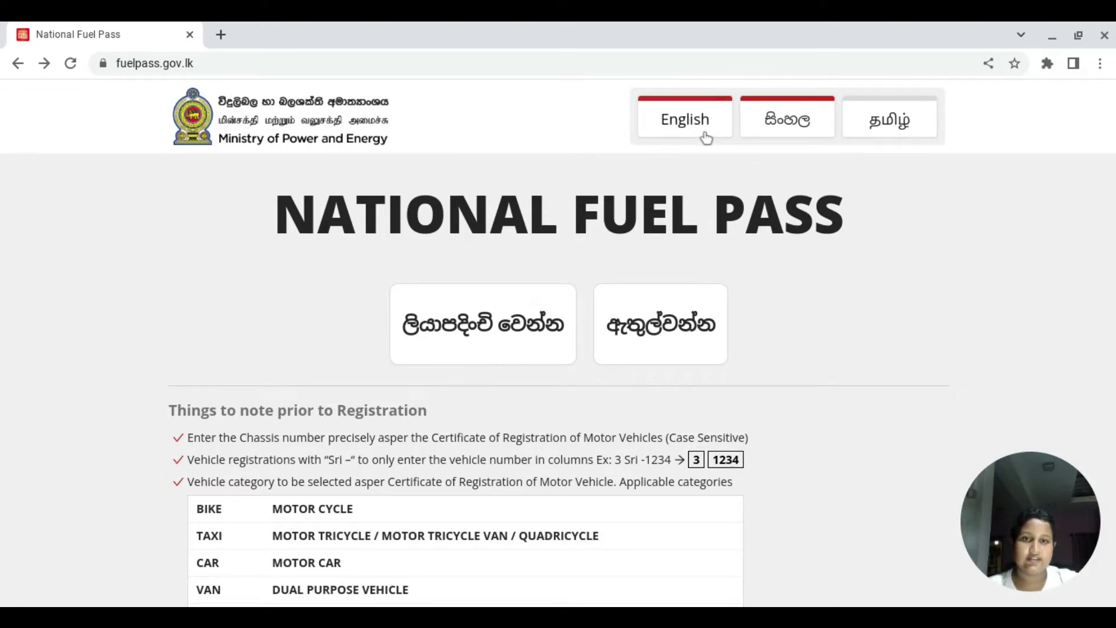
pyautogui.click(779, 129)
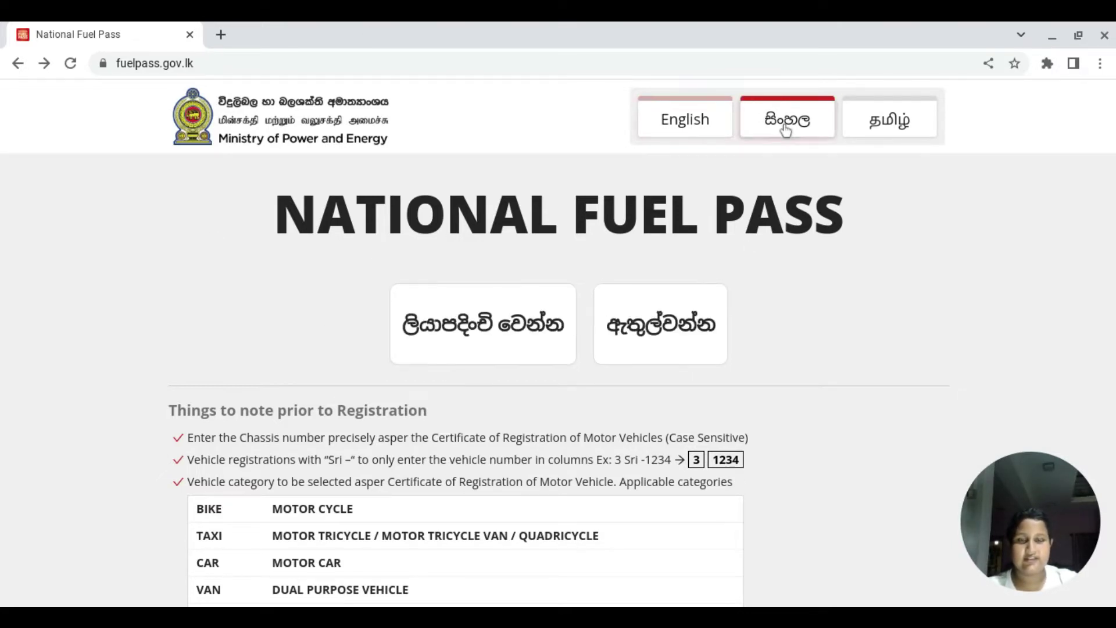
pyautogui.click(665, 124)
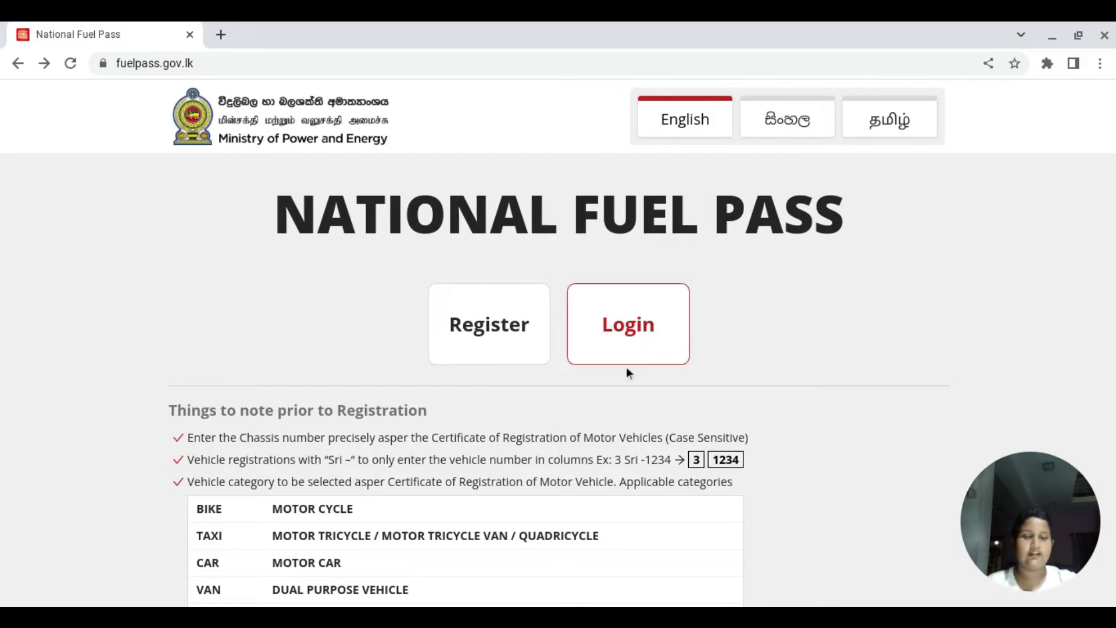
pyautogui.click(518, 348)
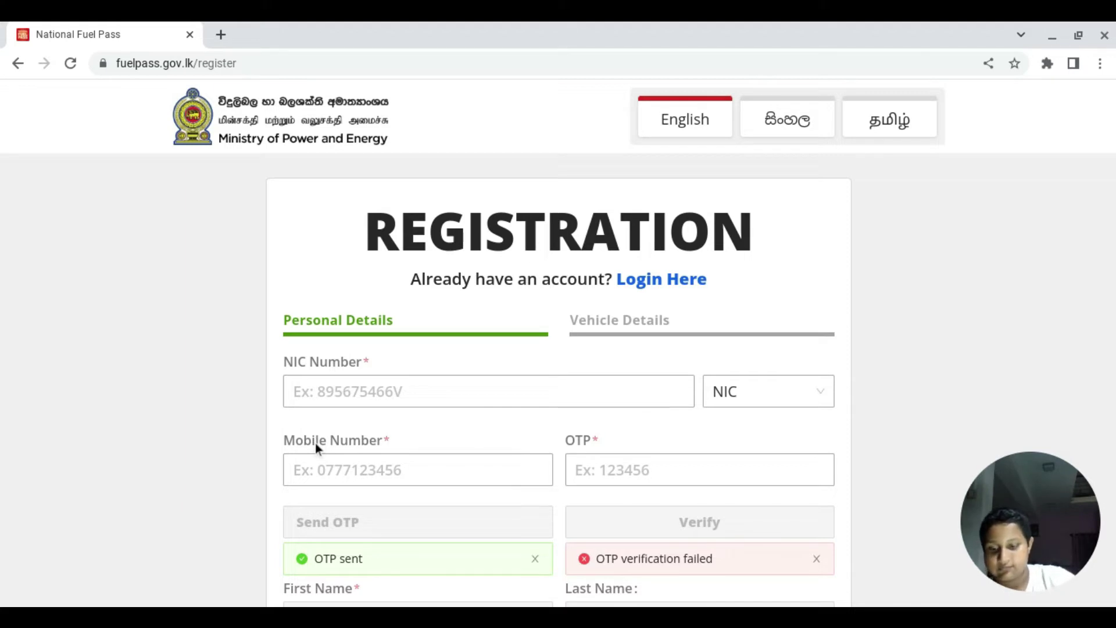
# Step: Paste the NIC number into the NIC Number field
pyautogui.hotkey('ctrl', 'v')
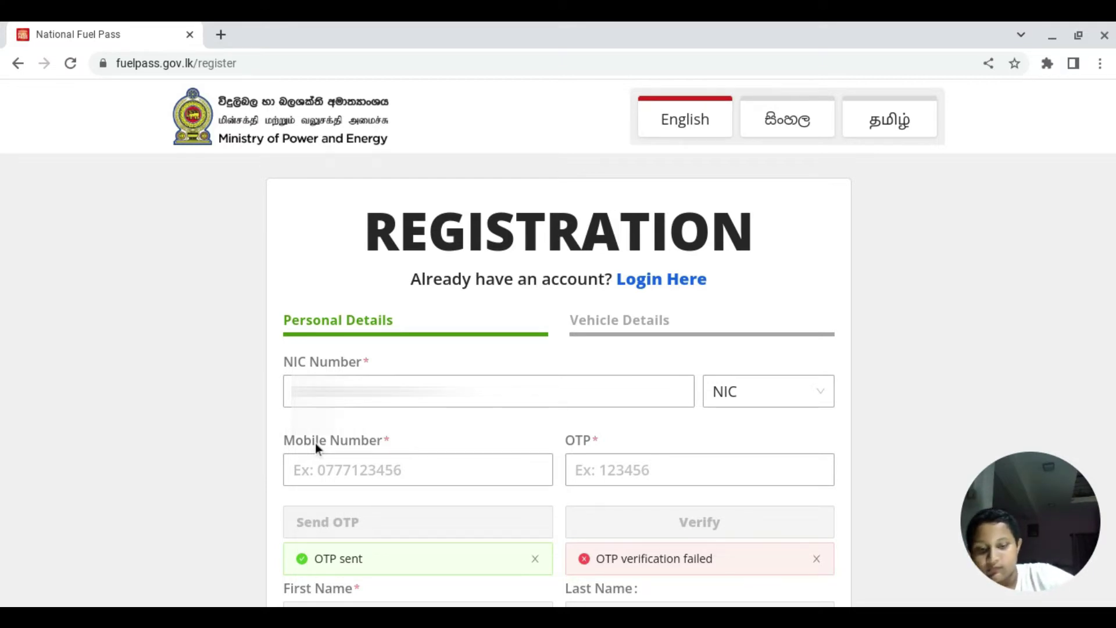
# Step: Fill the NIC Number field from the browser's saved autofill suggestion
pyautogui.click(316, 392)
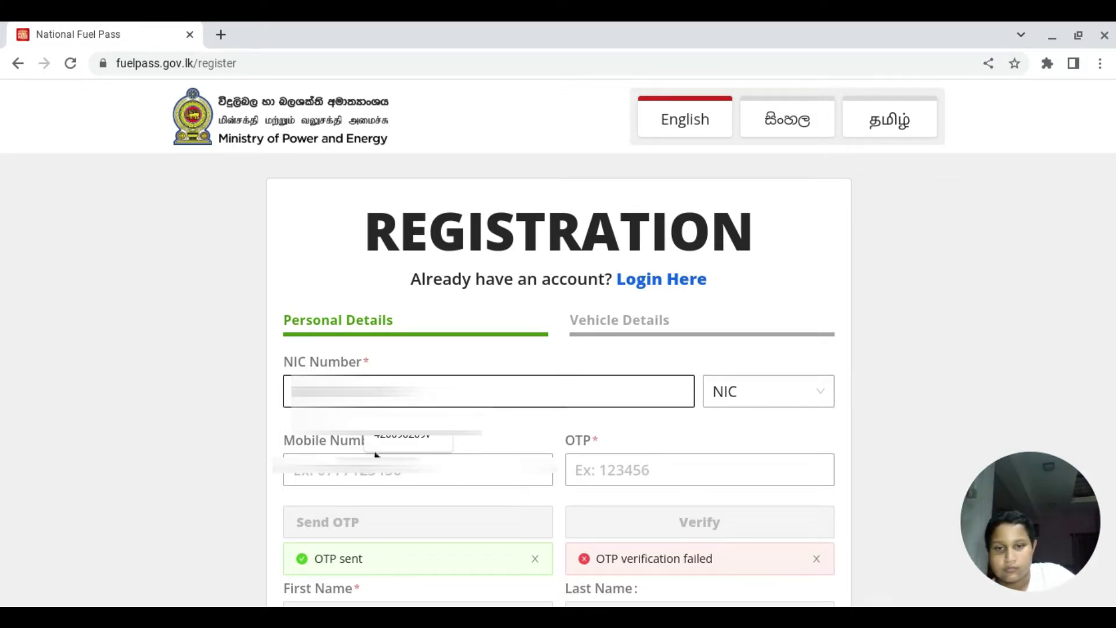
pyautogui.click(401, 436)
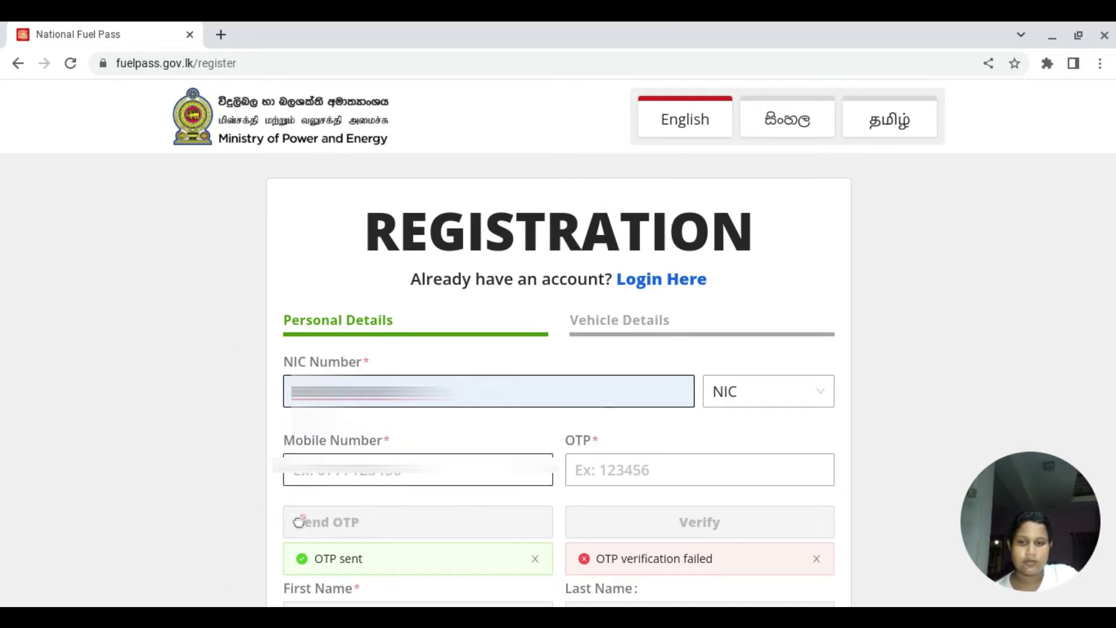
# Step: Autofill the mobile number from the saved suggestion and correct its final digits
pyautogui.click(418, 469)
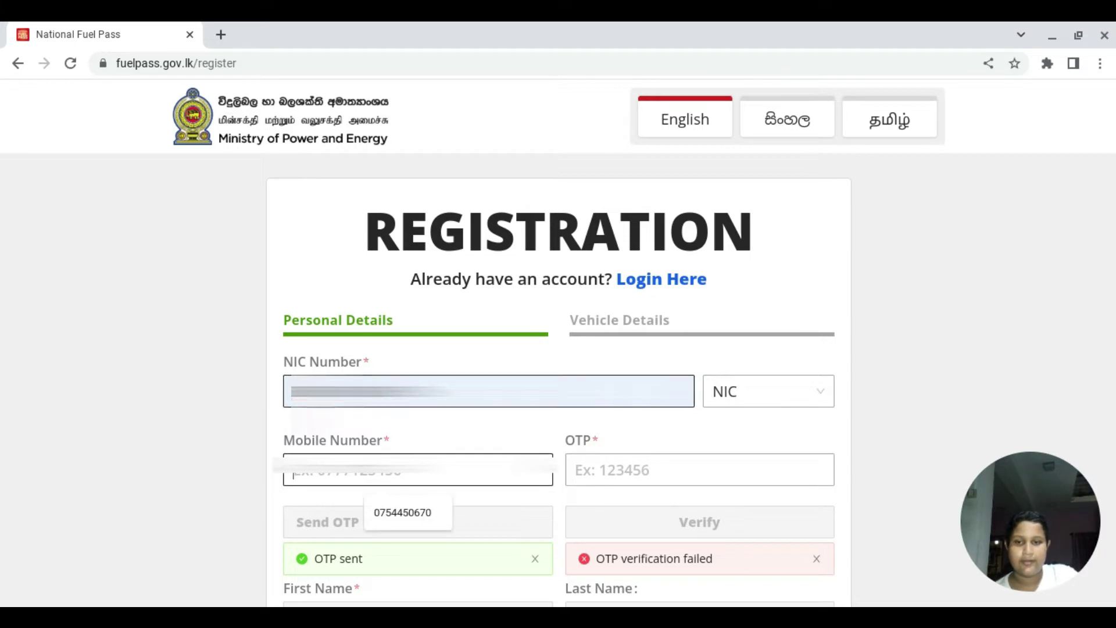
pyautogui.click(407, 507)
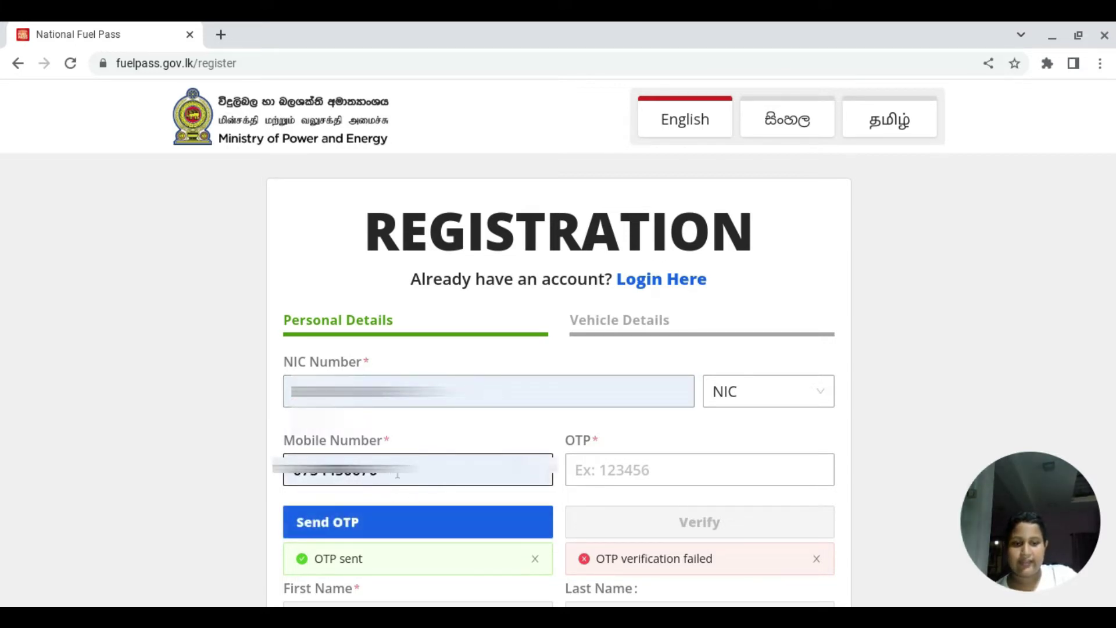
pyautogui.press('BackSpace')
pyautogui.press('BackSpace')
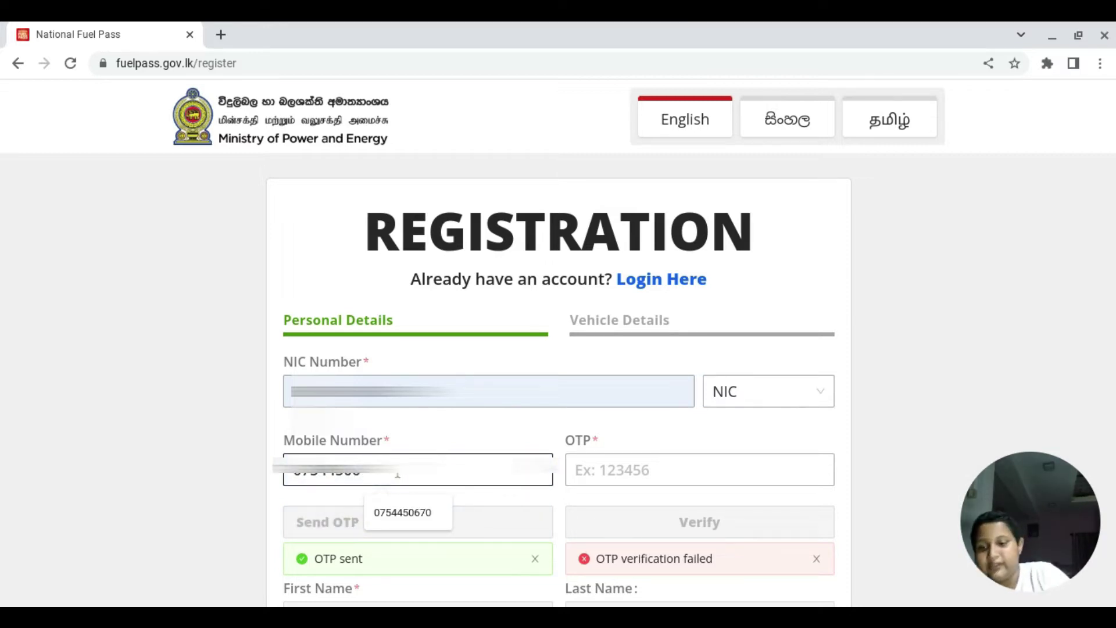
pyautogui.write('13')
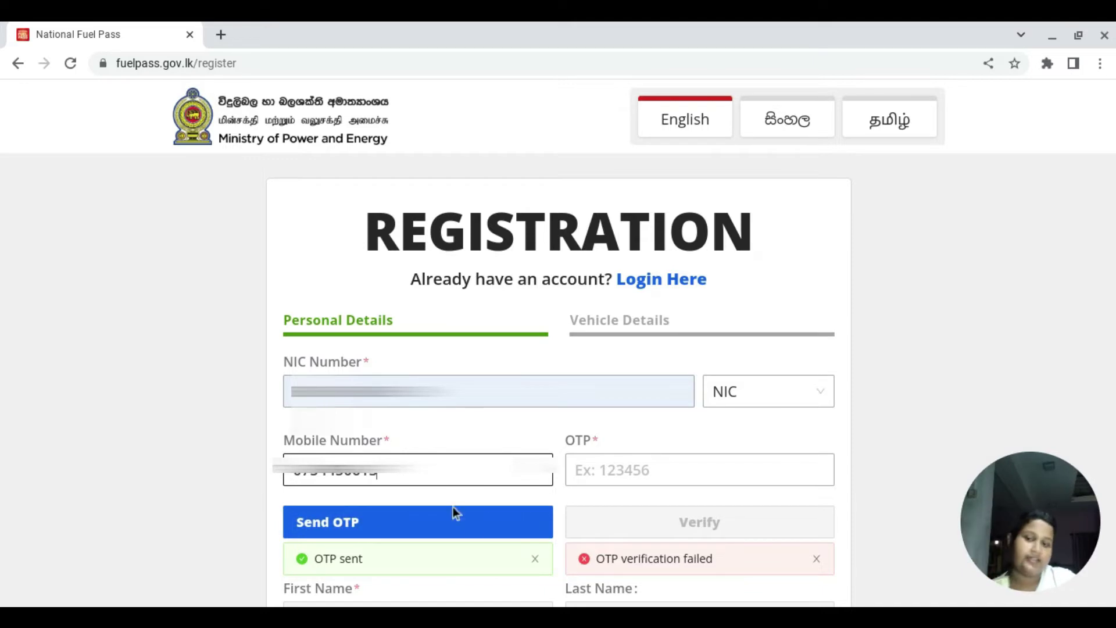
# Step: Send an OTP to the entered mobile number
pyautogui.click(390, 521)
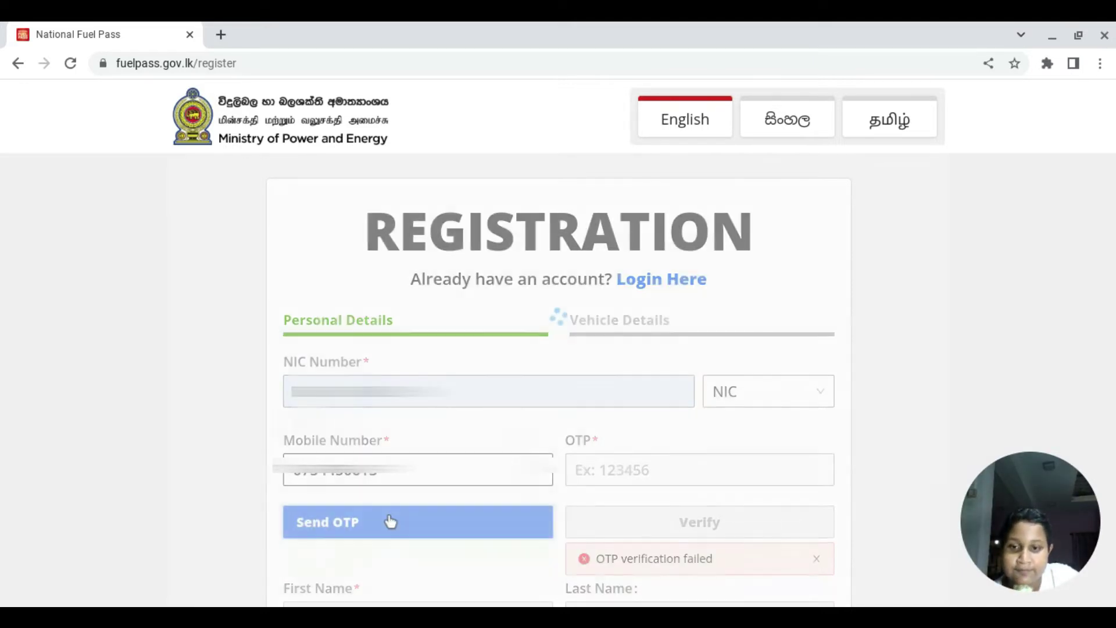
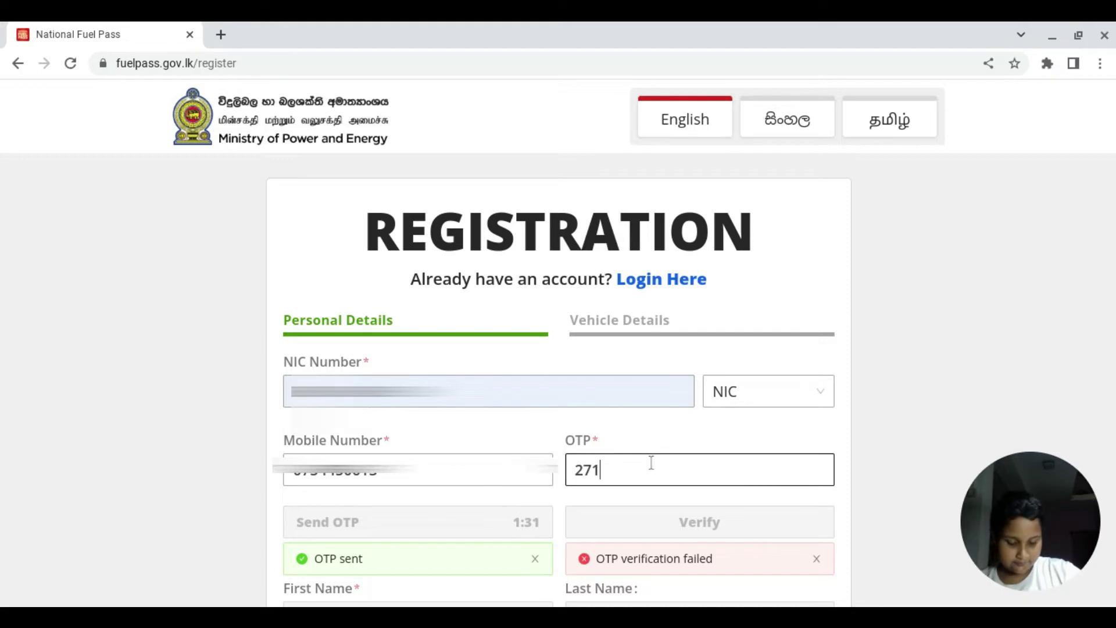
# Step: Enter the received one-time code and verify it
pyautogui.click(727, 540)
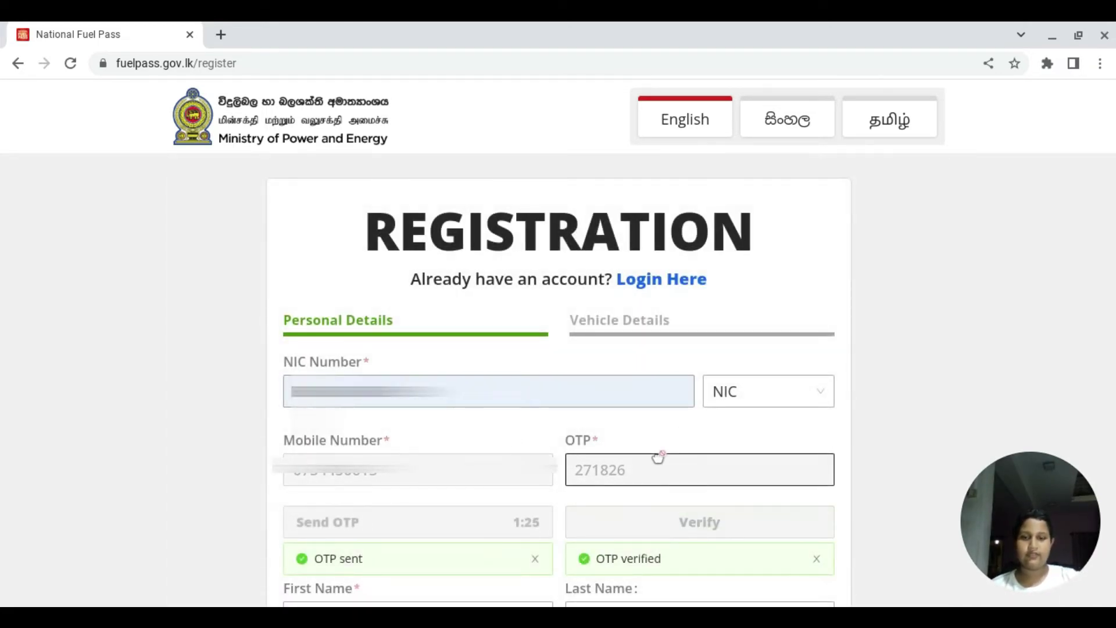
pyautogui.scroll(-2, 740, 484)
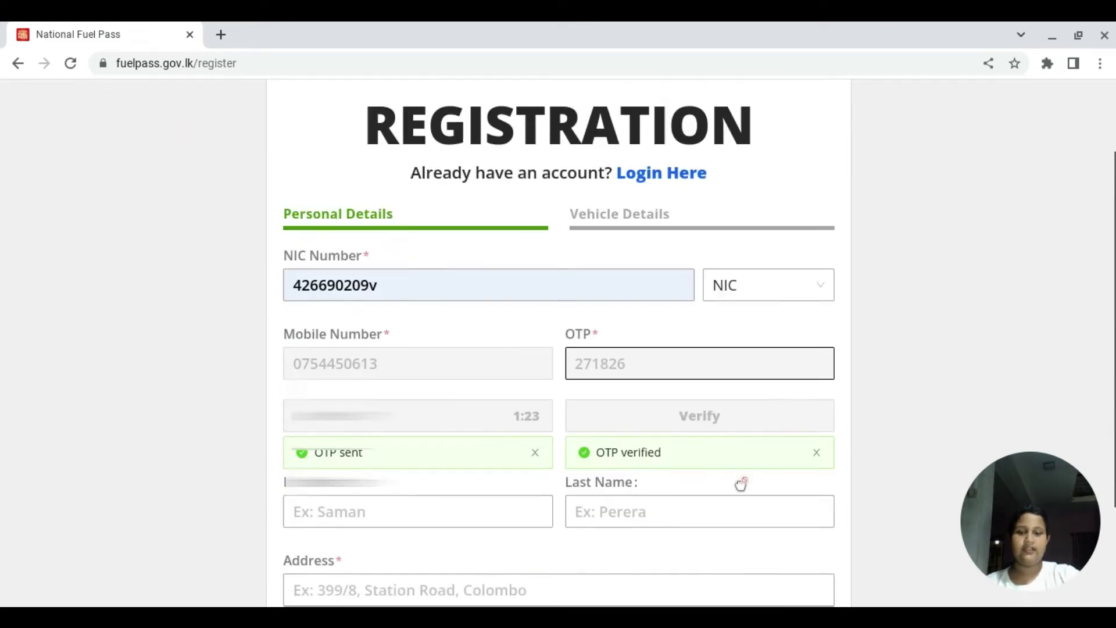
pyautogui.scroll(-3, 741, 485)
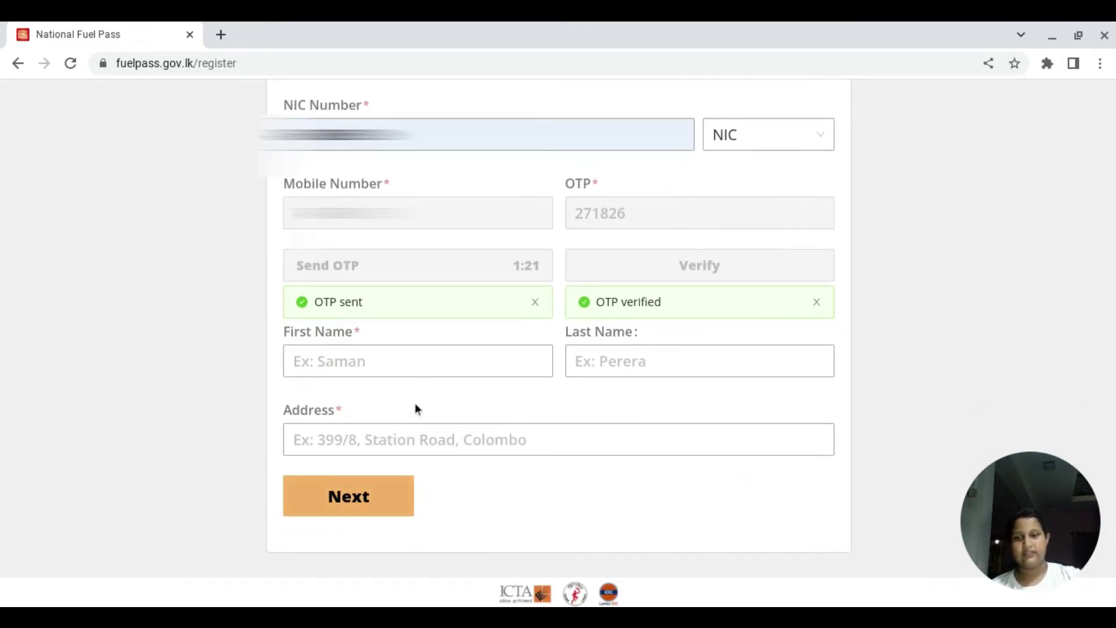
# Step: Fill in the owner's first name, last name and street address, then submit the personal details
pyautogui.click(444, 351)
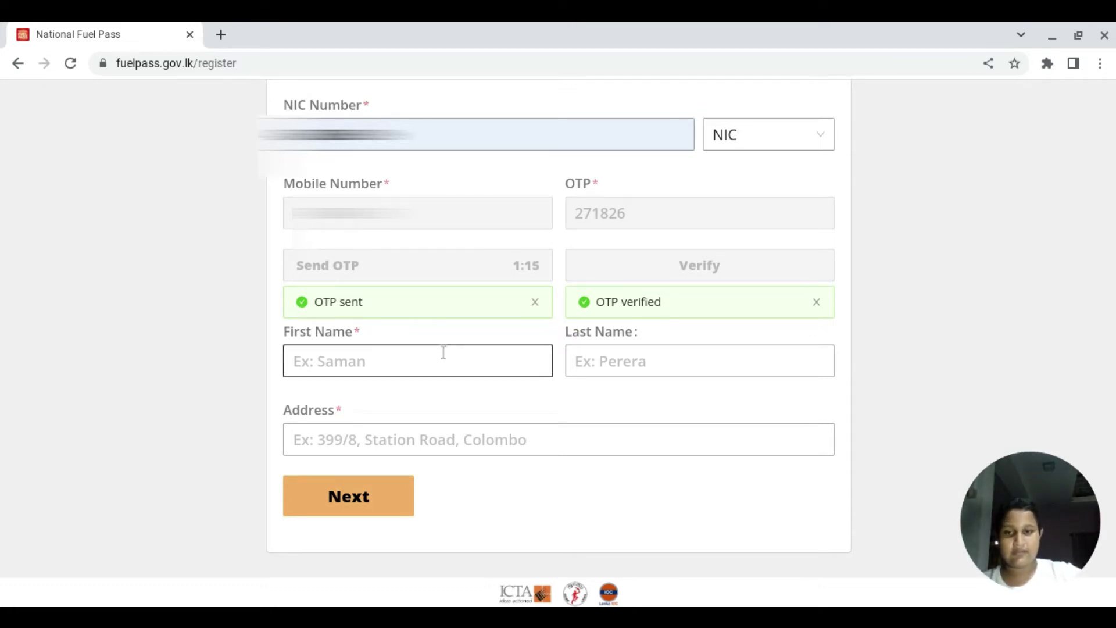
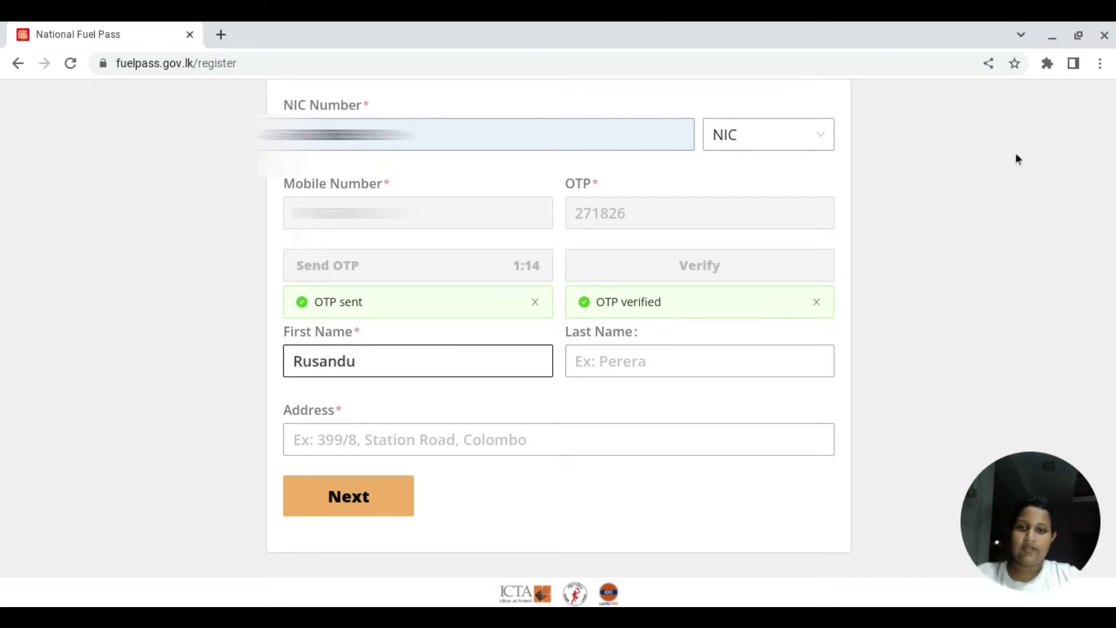
pyautogui.click(742, 365)
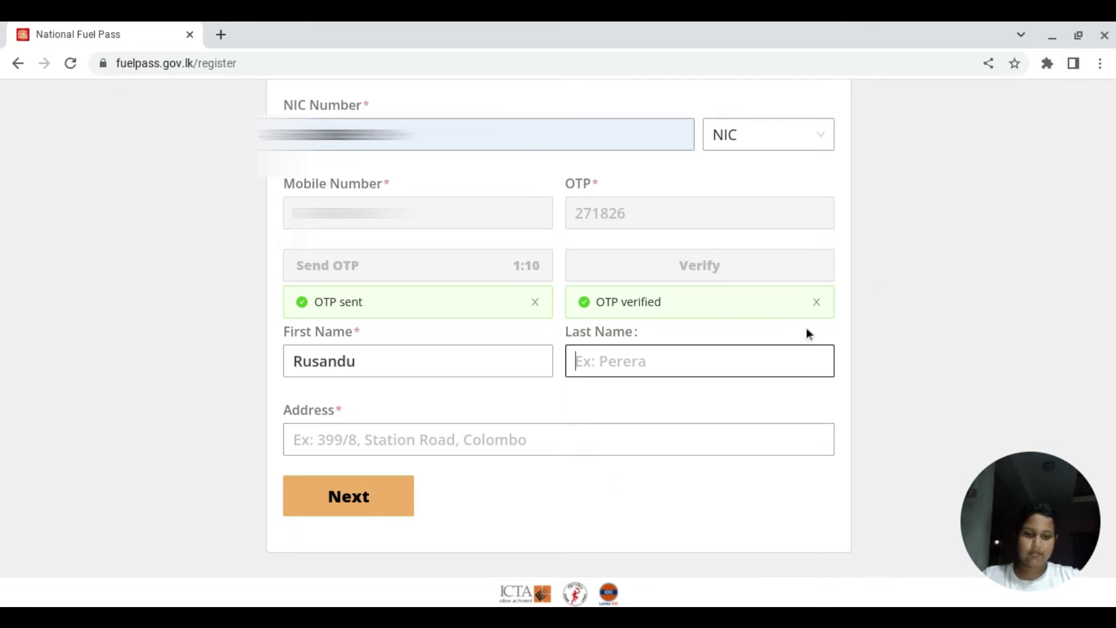
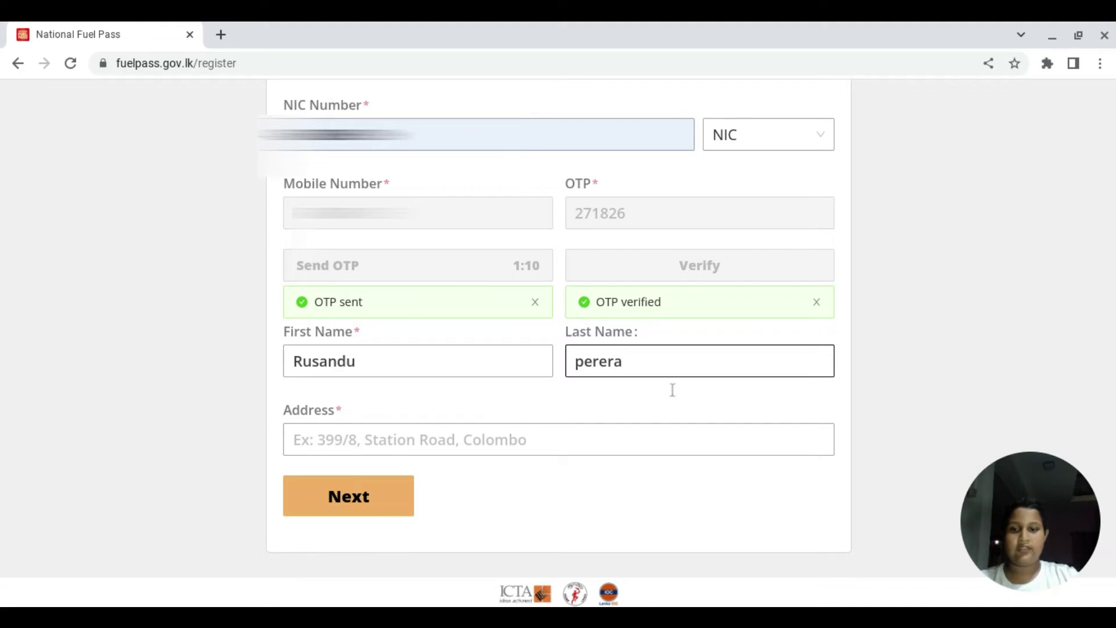
pyautogui.click(400, 442)
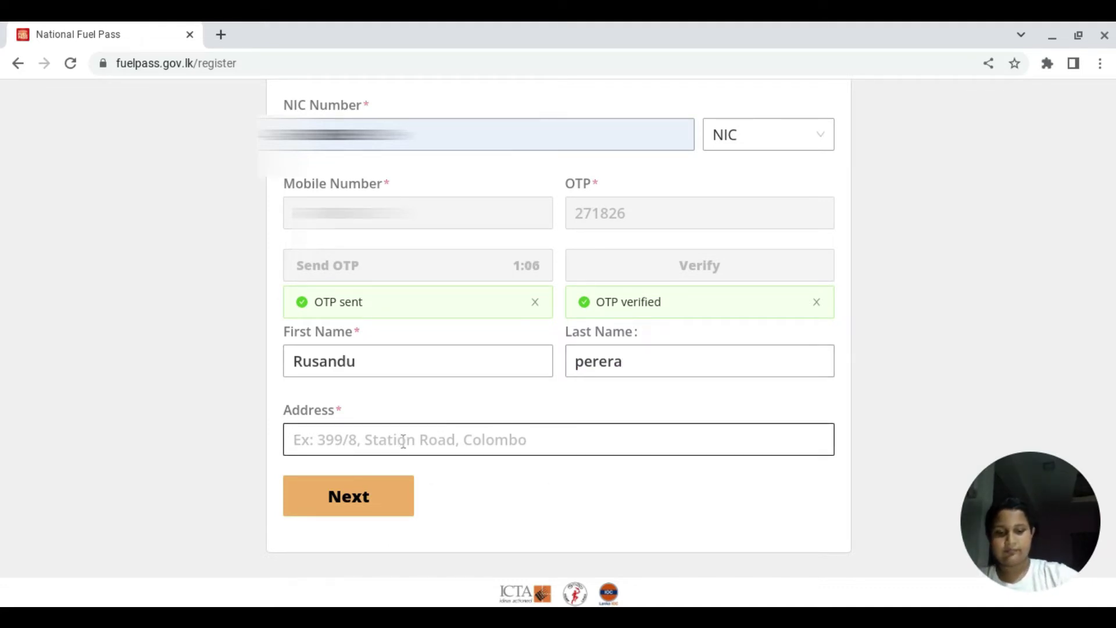
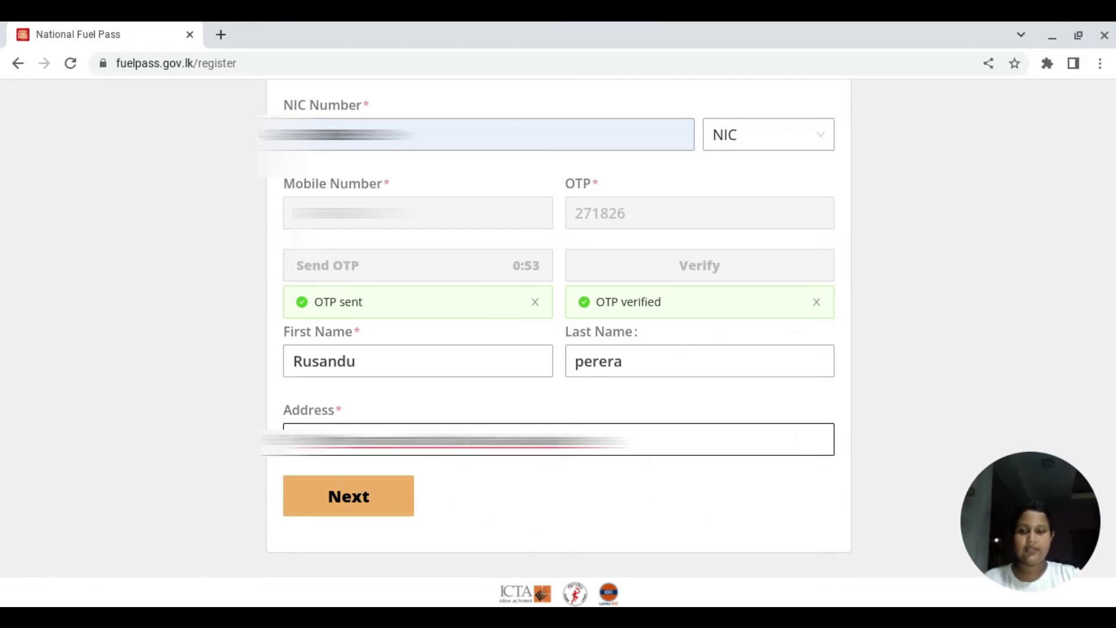
pyautogui.click(342, 510)
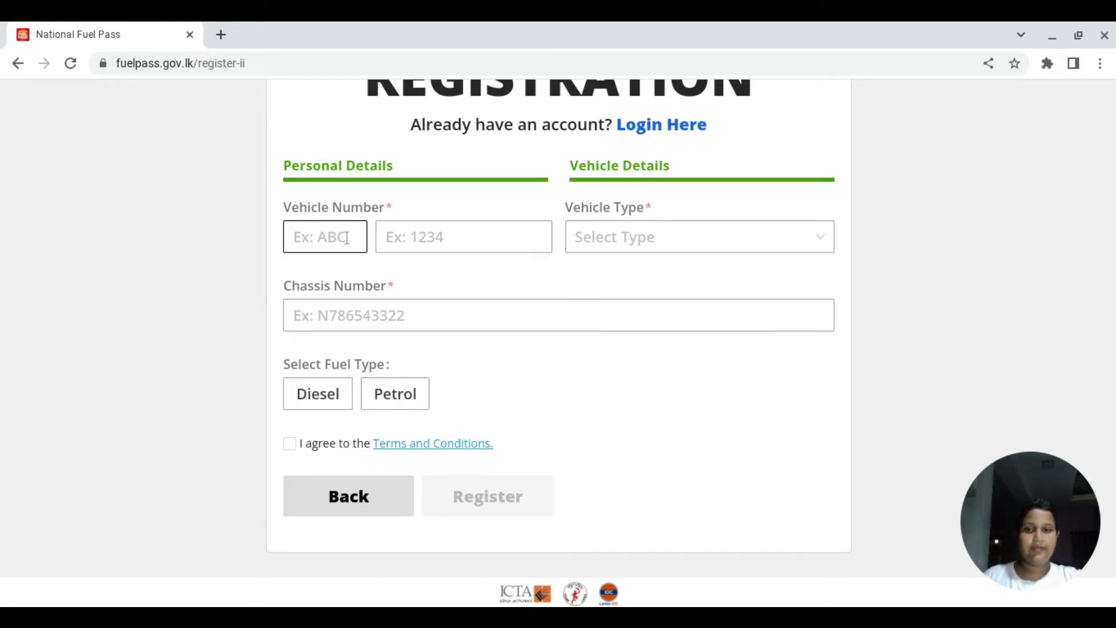
# Step: Enter the vehicle number, ending in 123, and bring up the Vehicle Type choices
pyautogui.click(314, 238)
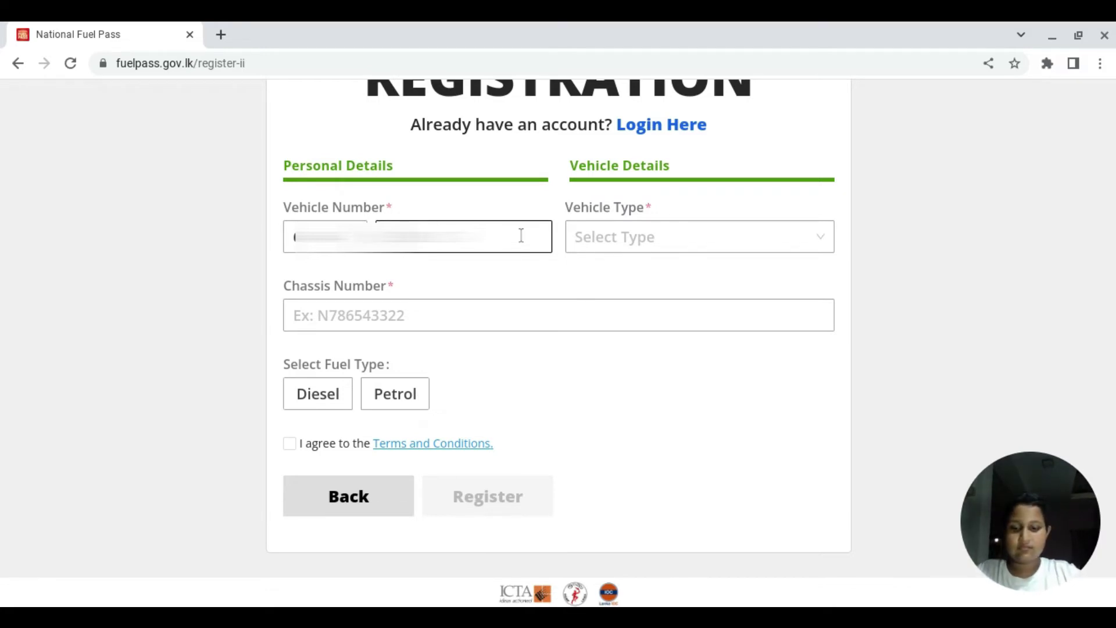
pyautogui.press('BackSpace')
pyautogui.press('BackSpace')
pyautogui.press('BackSpace')
pyautogui.press('BackSpace')
pyautogui.press('BackSpace')
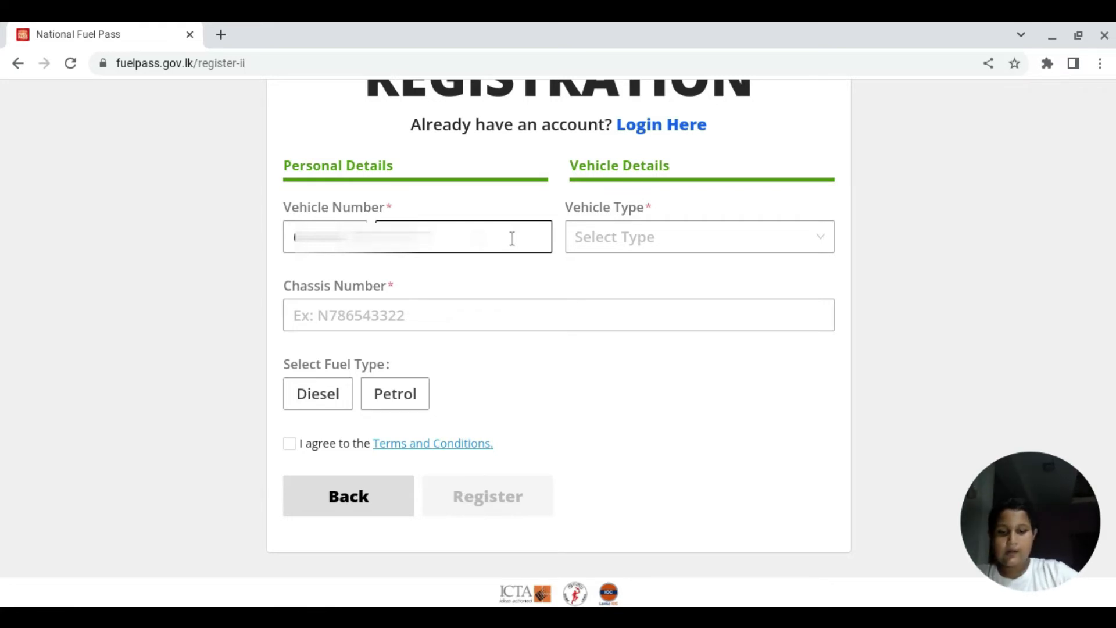
pyautogui.write('123')
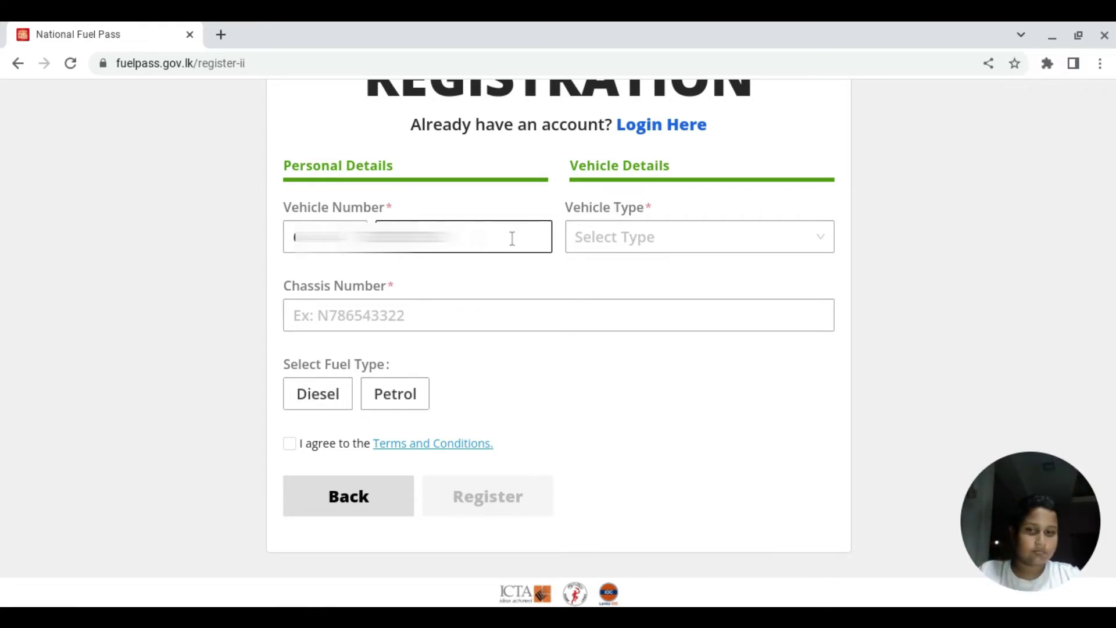
pyautogui.click(616, 239)
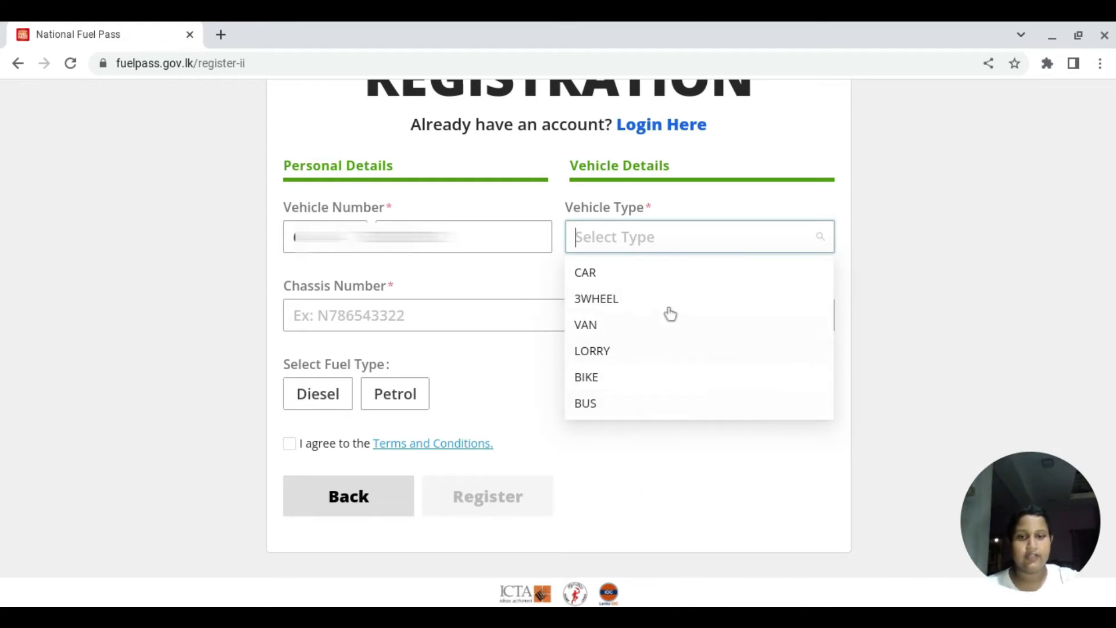
# Step: Choose CAR as the vehicle type and enter the chassis number, correcting its trailing digits
pyautogui.click(648, 277)
pyautogui.click(443, 307)
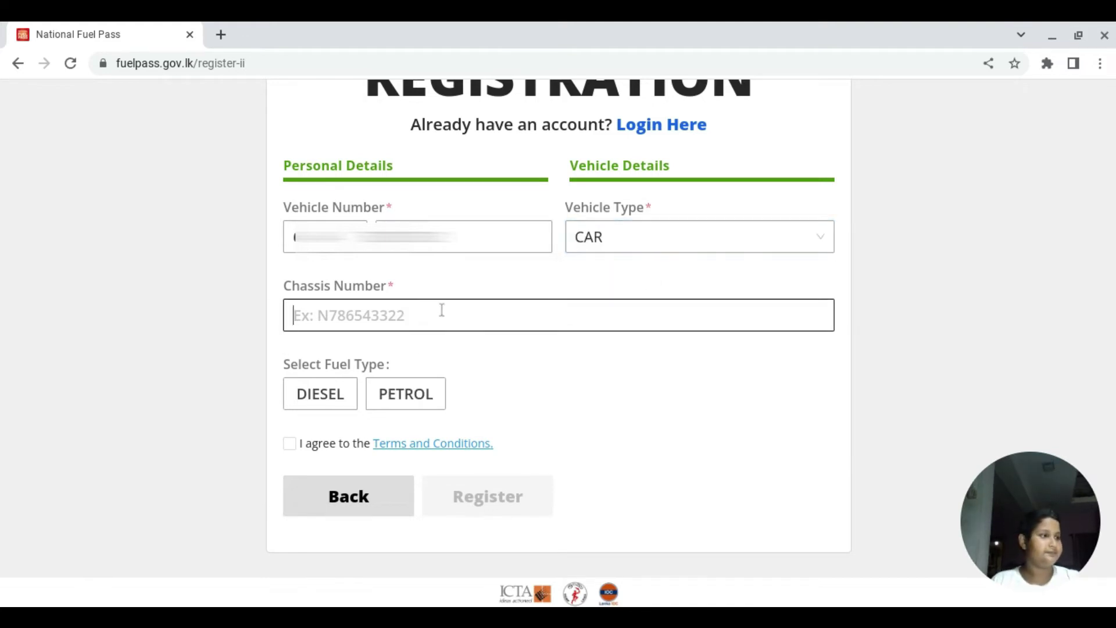
pyautogui.hotkey('ctrl', 'v')
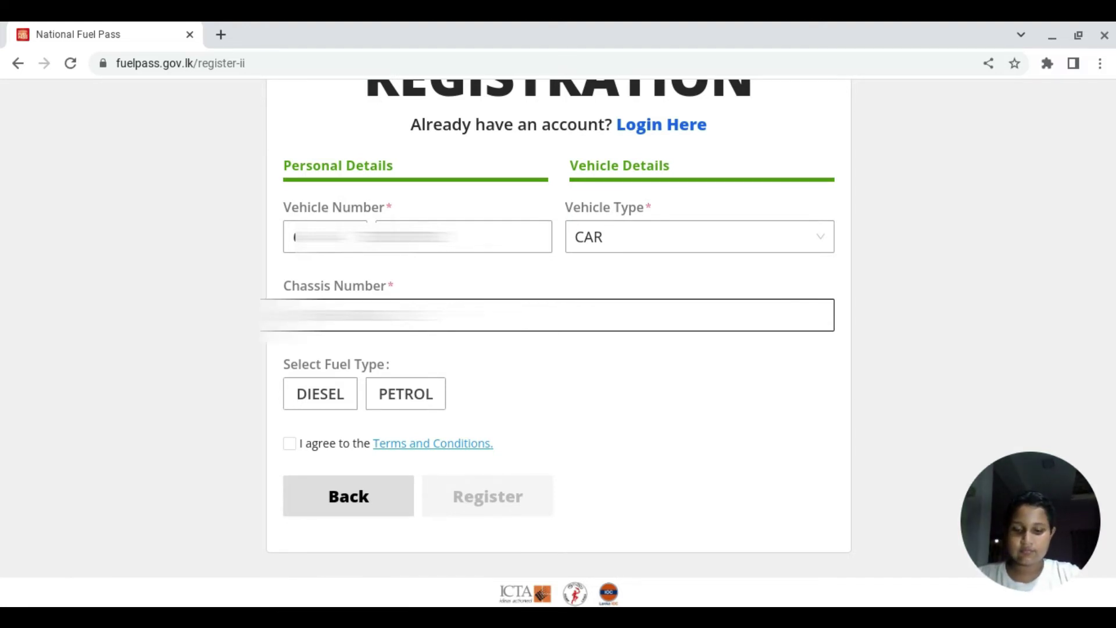
pyautogui.press('BackSpace')
pyautogui.press('BackSpace')
pyautogui.press('BackSpace')
pyautogui.press('BackSpace')
pyautogui.press('BackSpace')
pyautogui.press('BackSpace')
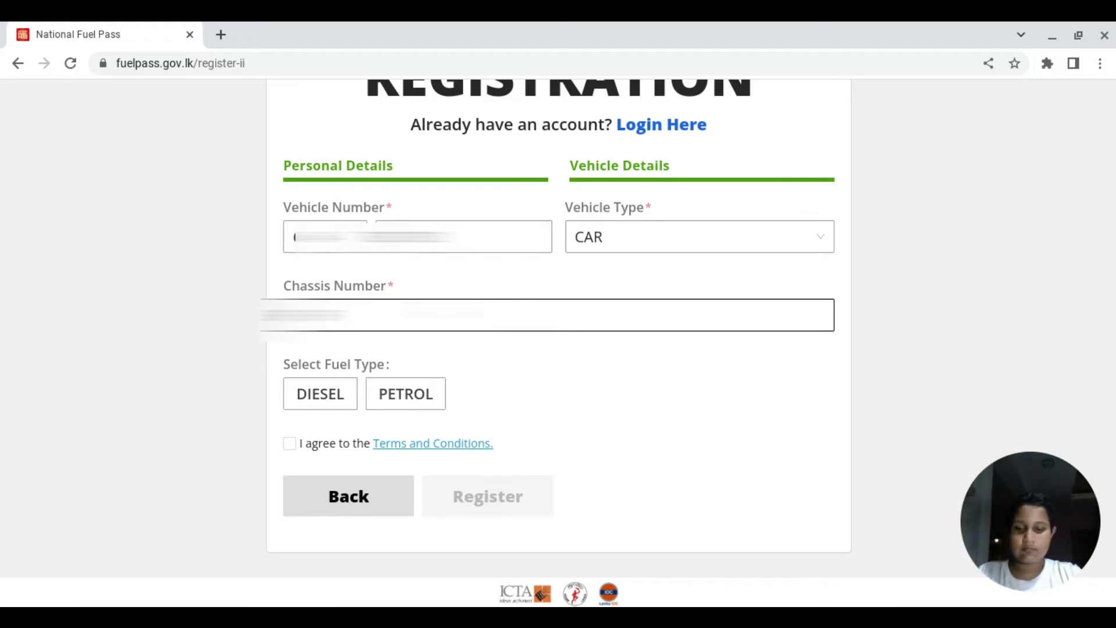
pyautogui.write('11')
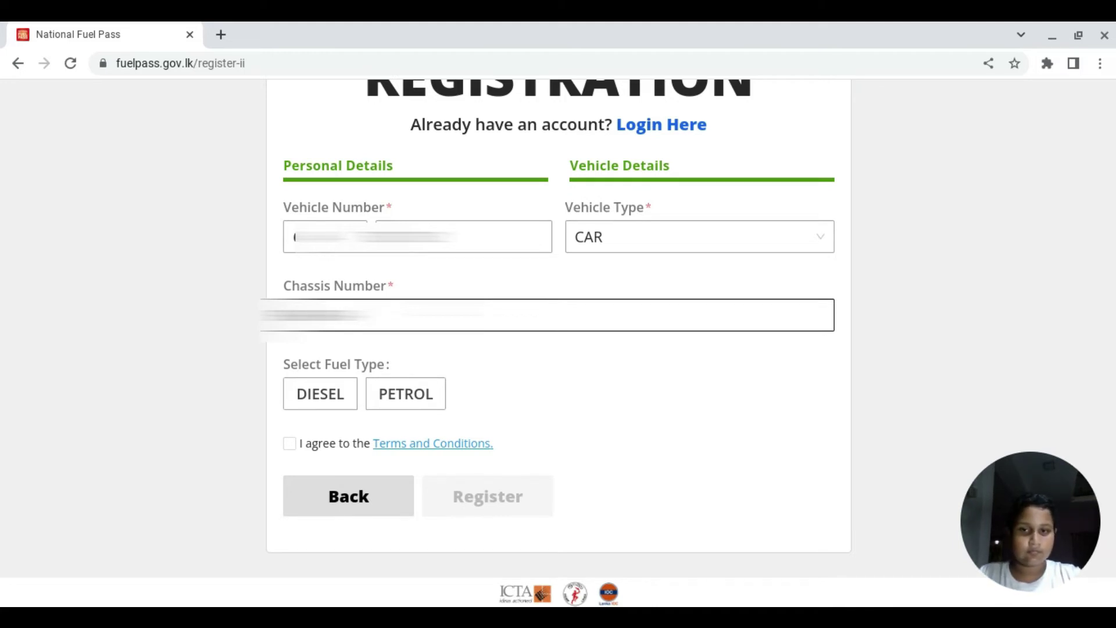
pyautogui.press('BackSpace')
pyautogui.press('BackSpace')
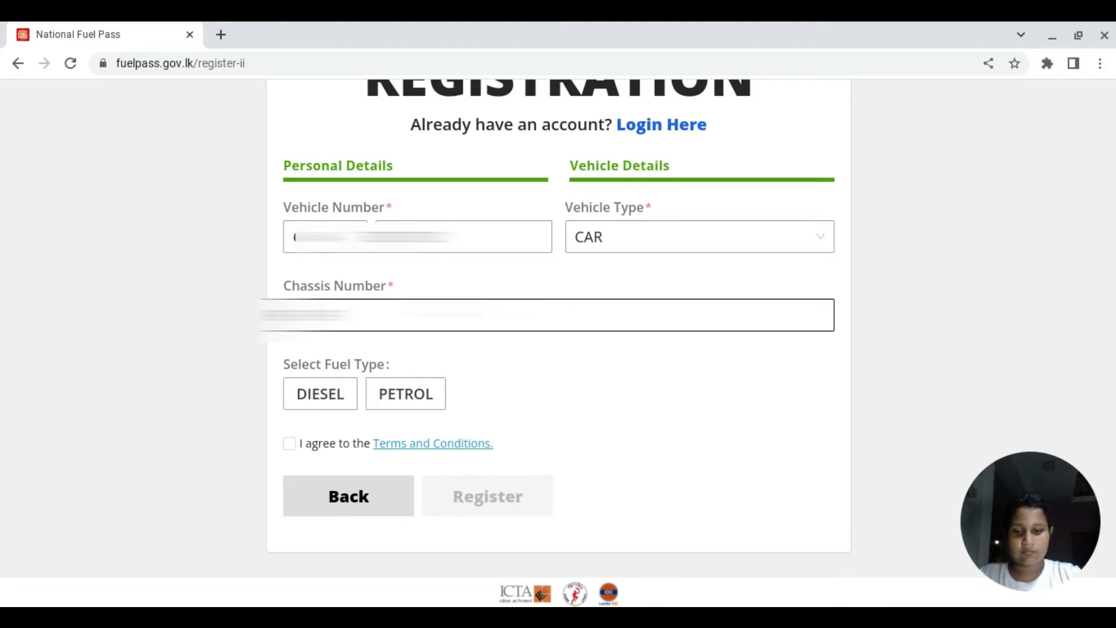
pyautogui.write('1')
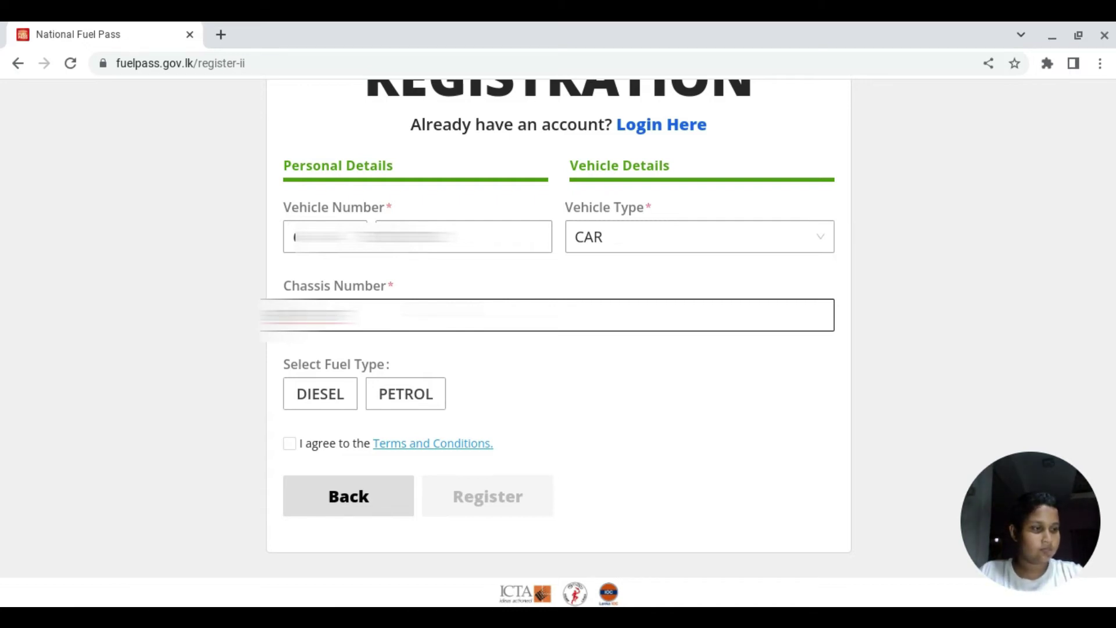
pyautogui.write('1')
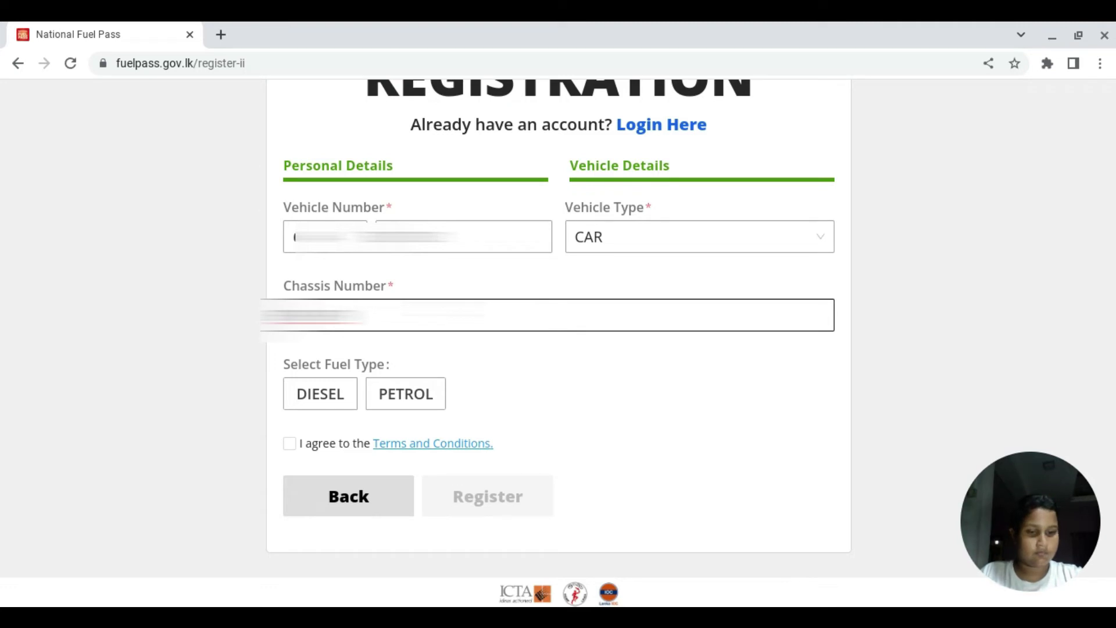
pyautogui.write('11')
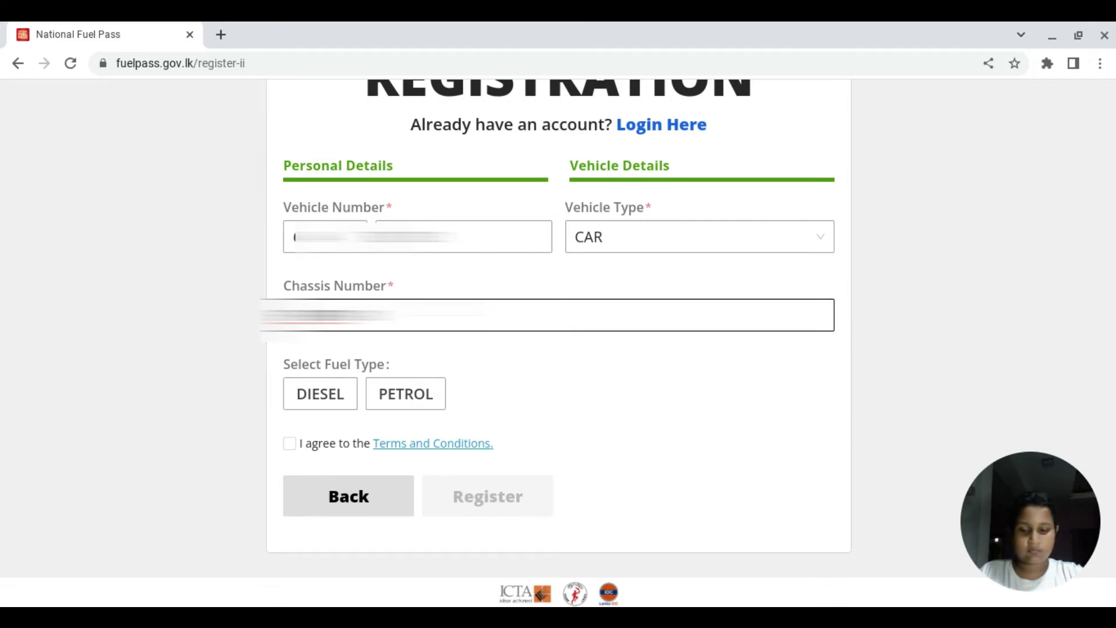
pyautogui.write('1')
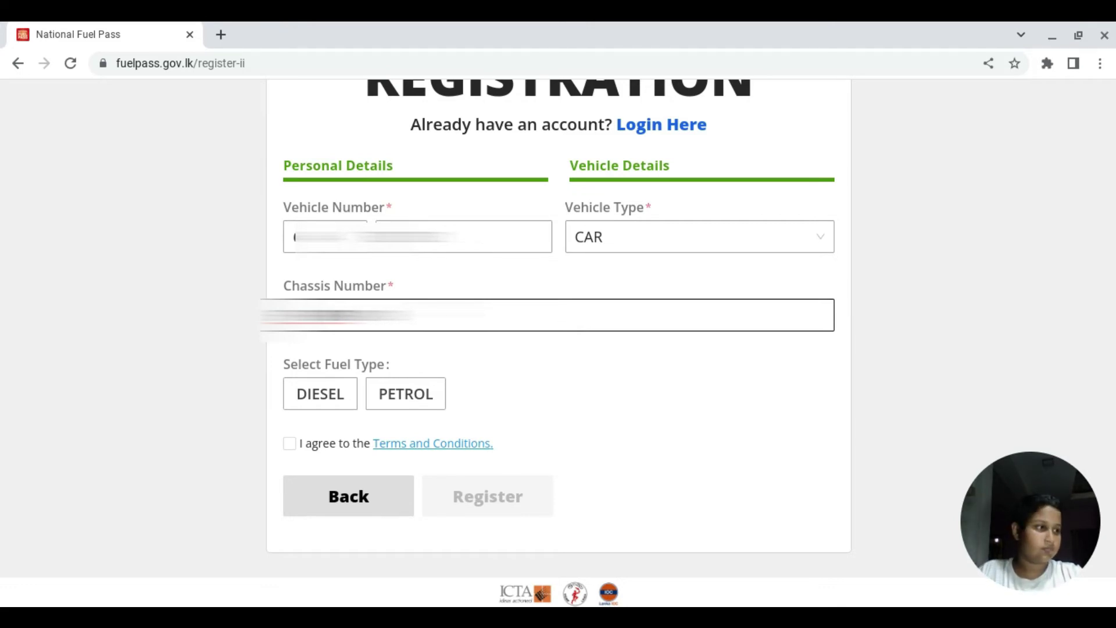
pyautogui.write('1')
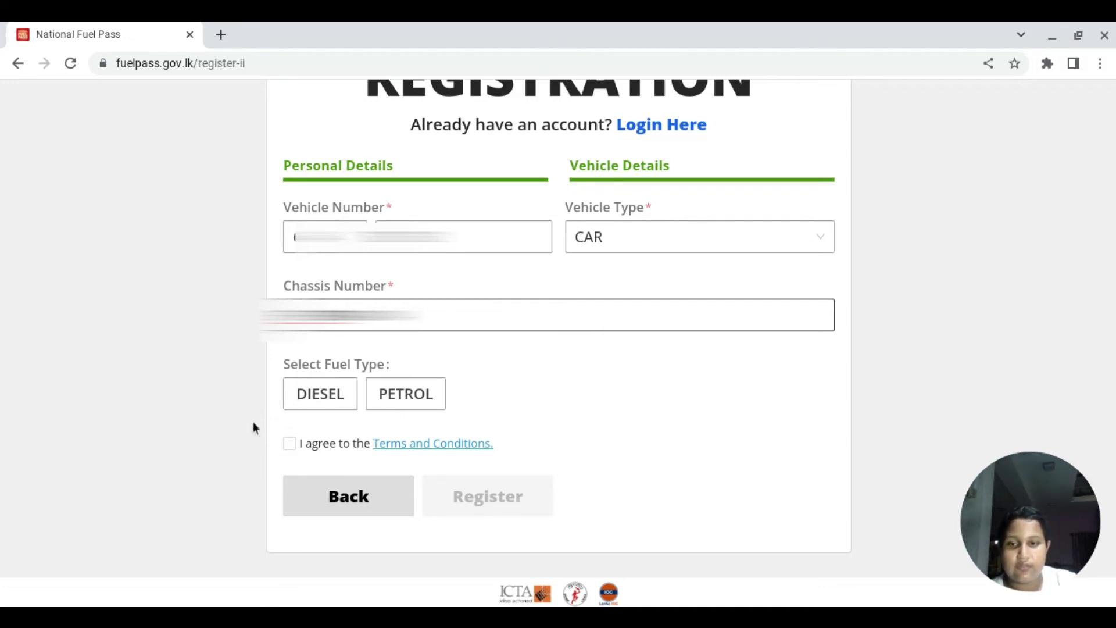
# Step: Select DIESEL fuel, accept the Terms and Conditions, and register the vehicle
pyautogui.click(332, 395)
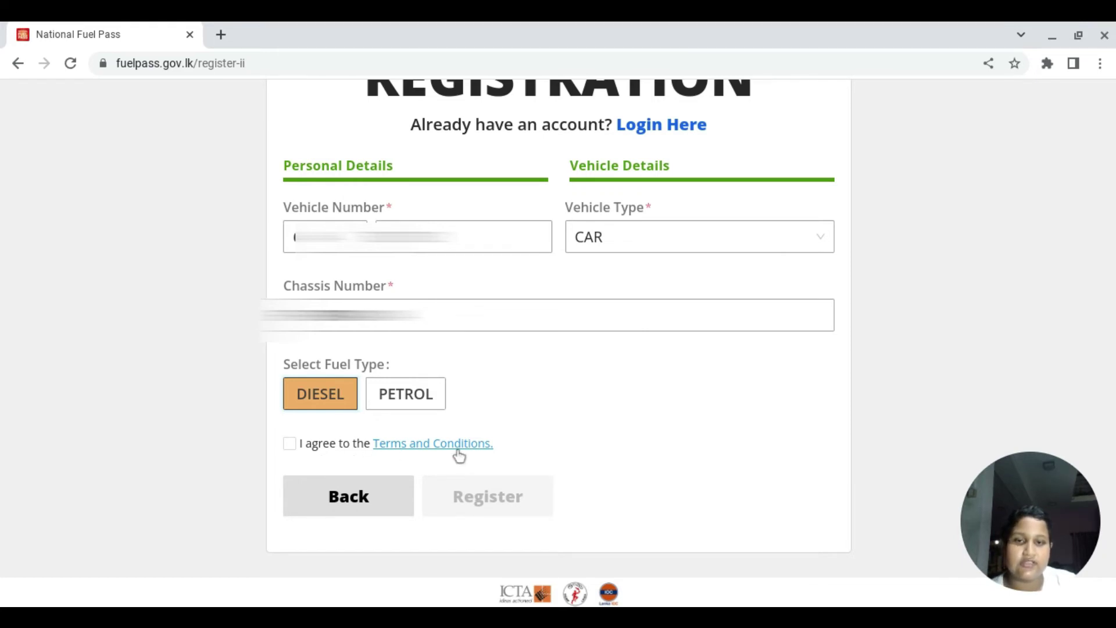
pyautogui.click(289, 444)
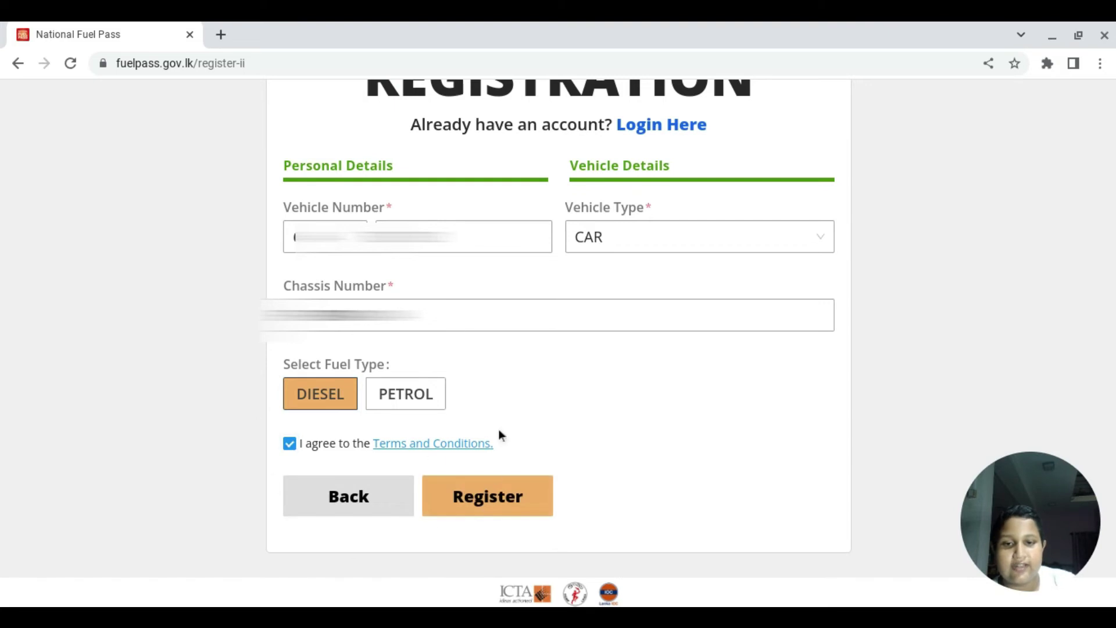
pyautogui.click(446, 513)
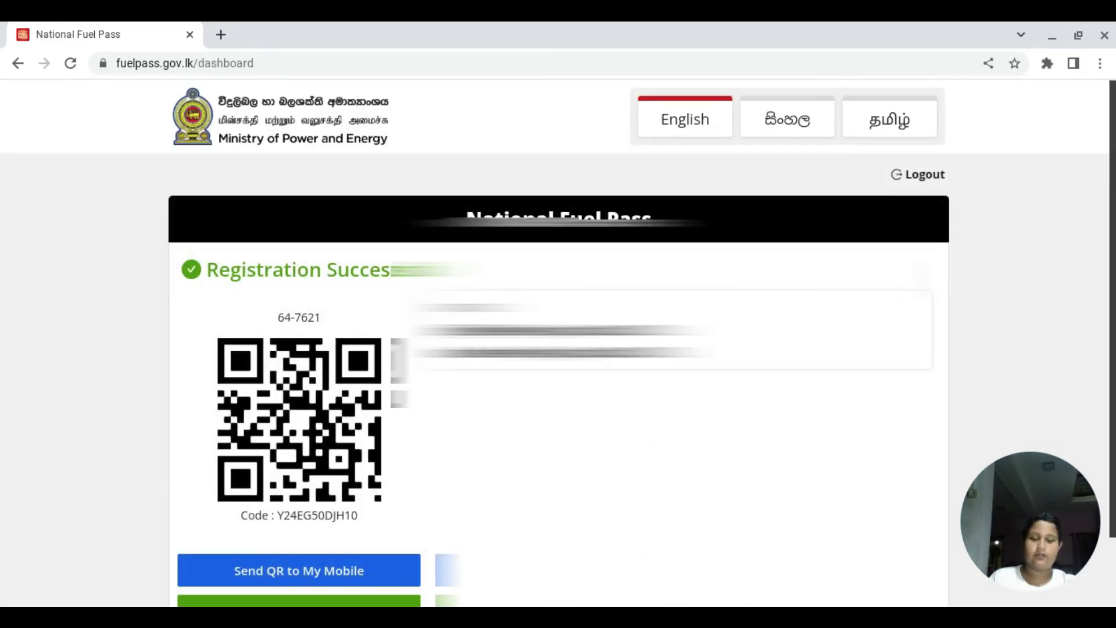
# Step: Send the QR code to the registered mobile, download it as 64-7621.png and open it
pyautogui.scroll(-3, 1113, 143)
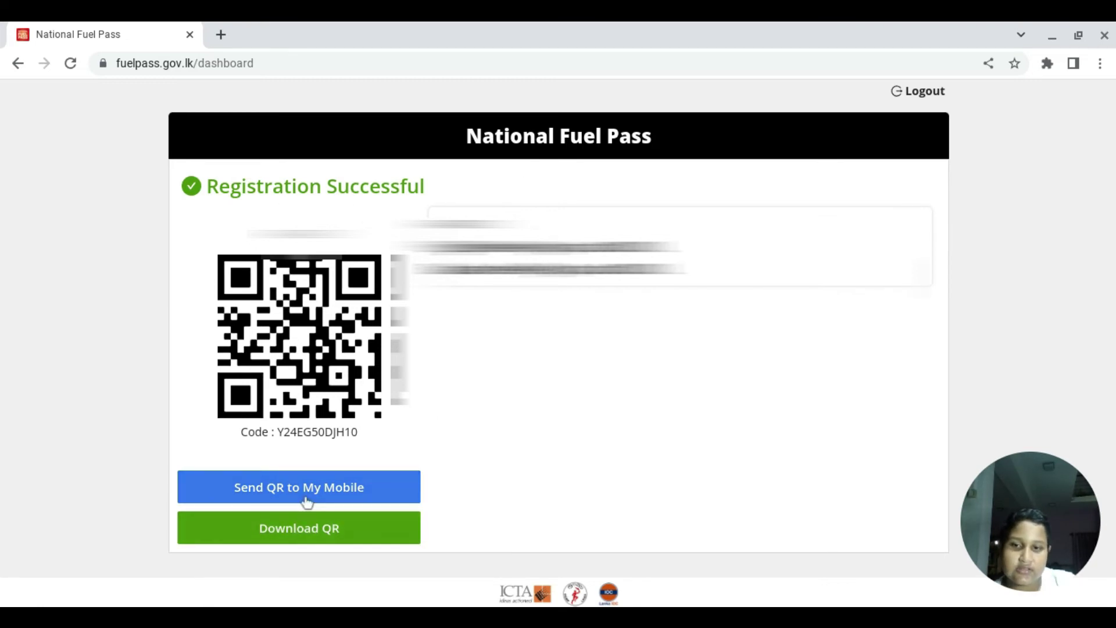
pyautogui.click(380, 496)
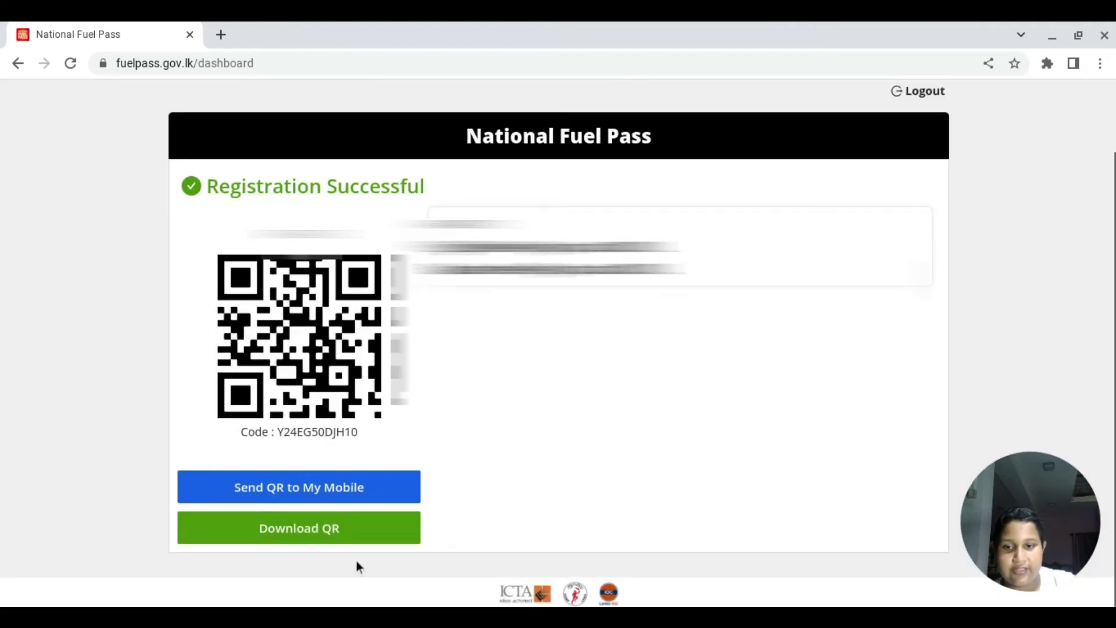
pyautogui.click(369, 535)
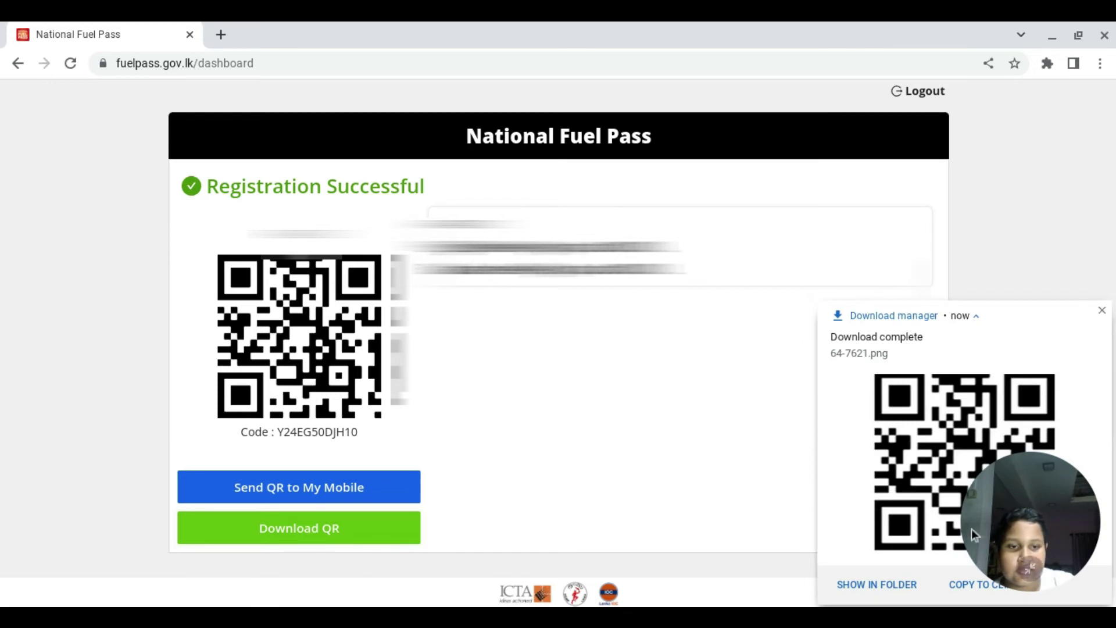
pyautogui.click(866, 535)
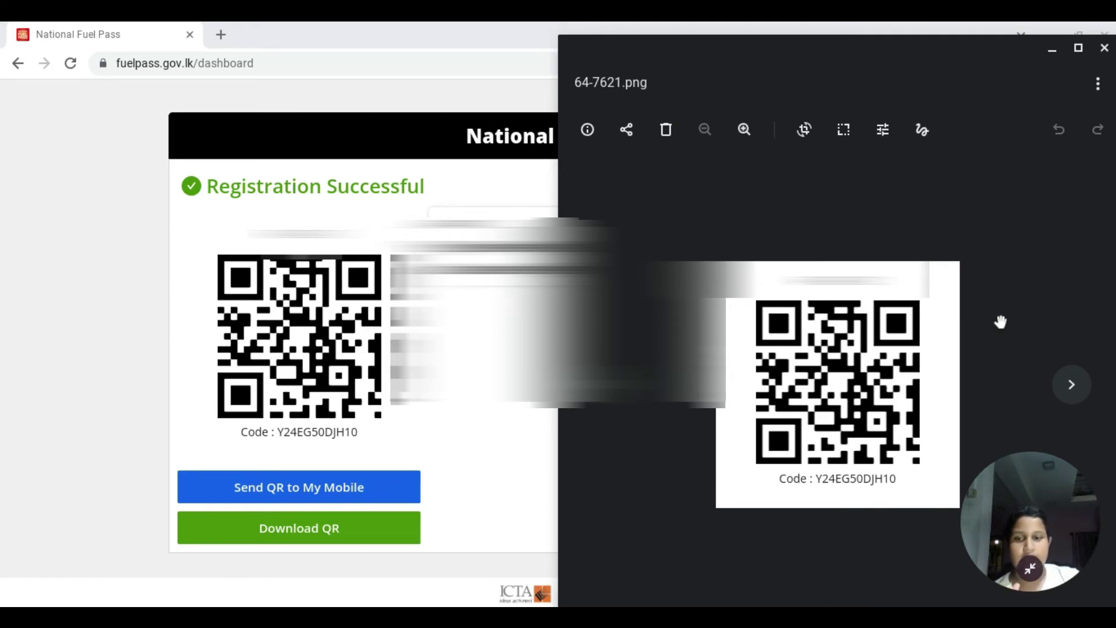
# Step: Close the Gallery window showing the downloaded QR image
pyautogui.click(1104, 46)
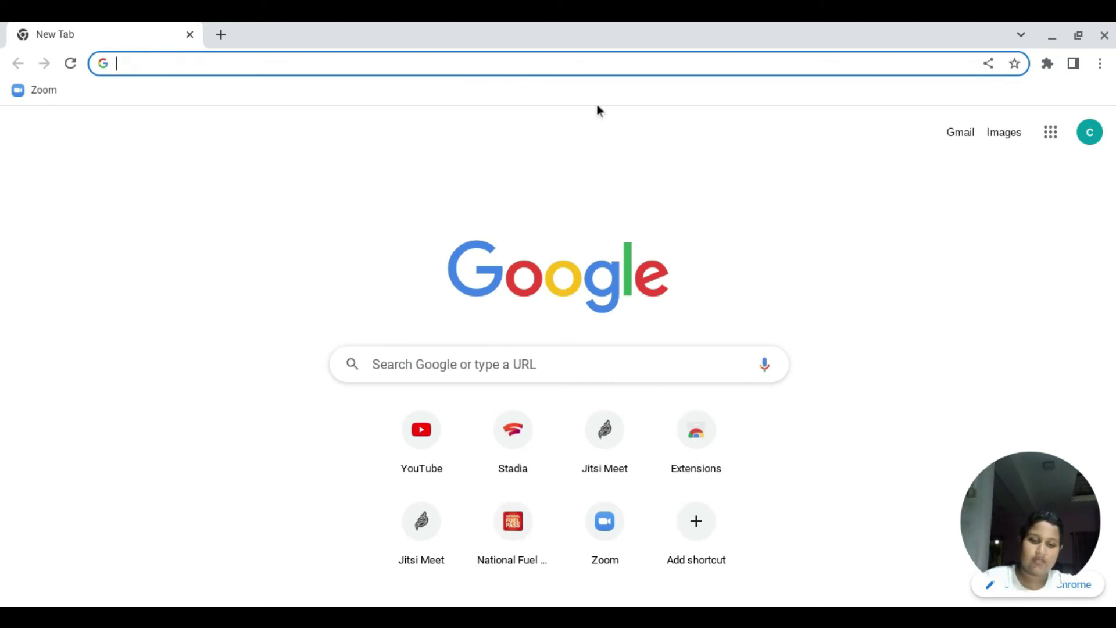
pyautogui.write('https://fuelpass.gov.lk/qr')
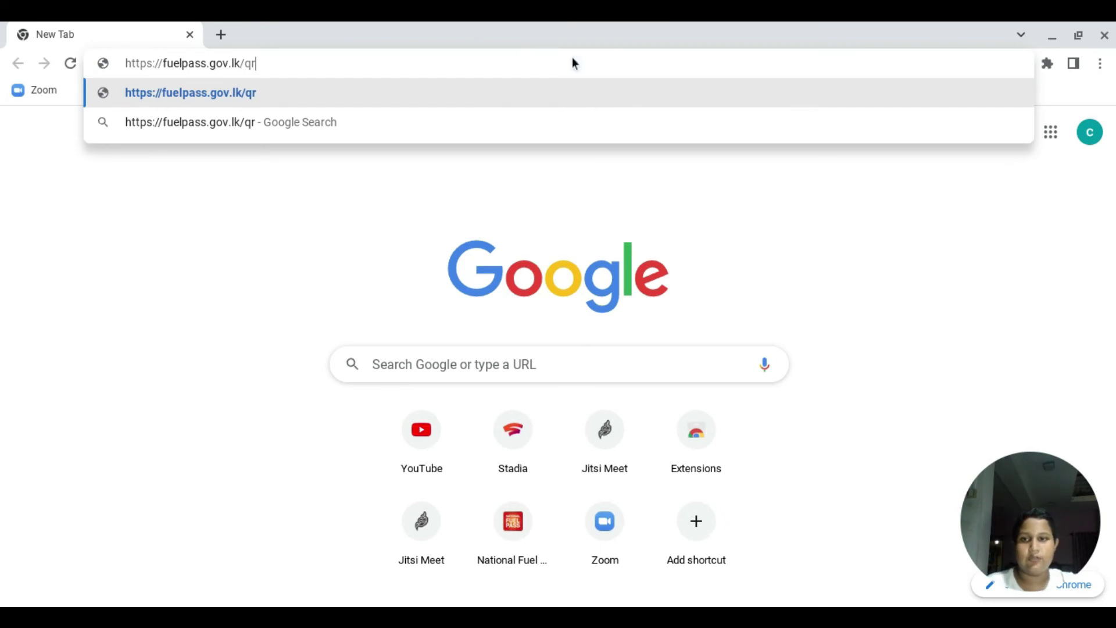
pyautogui.click(626, 87)
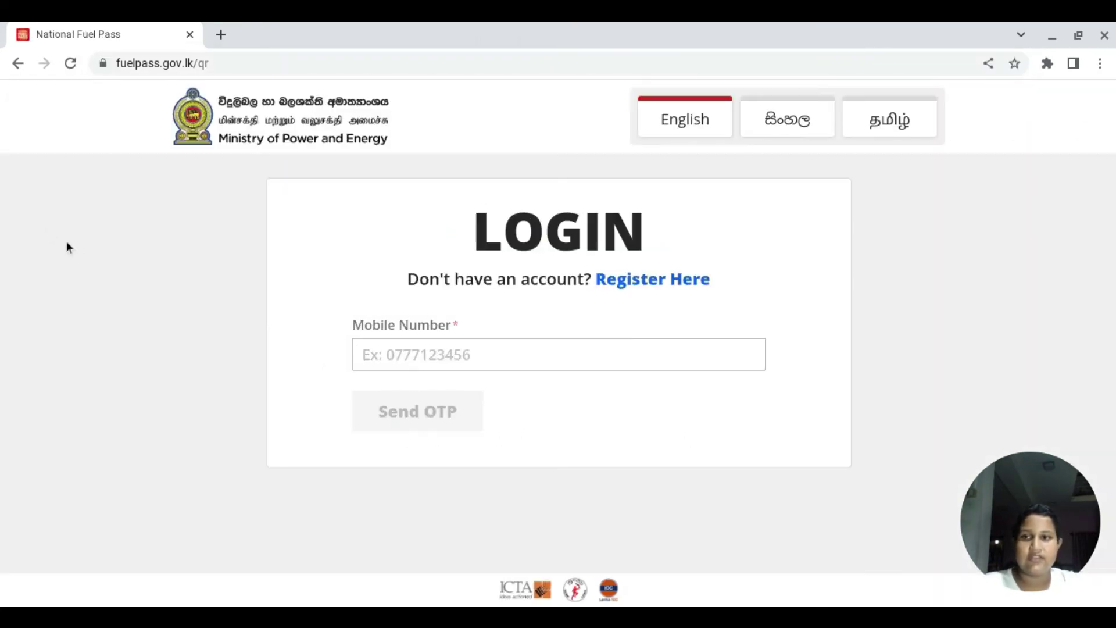
pyautogui.click(535, 352)
pyautogui.write('771234567')
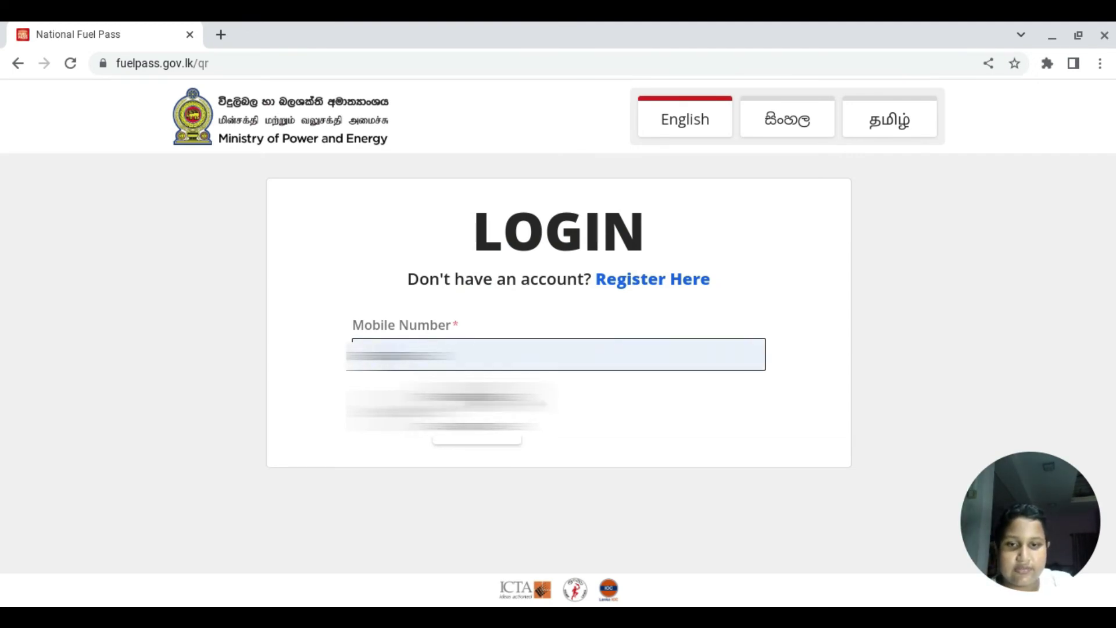
pyautogui.click(475, 438)
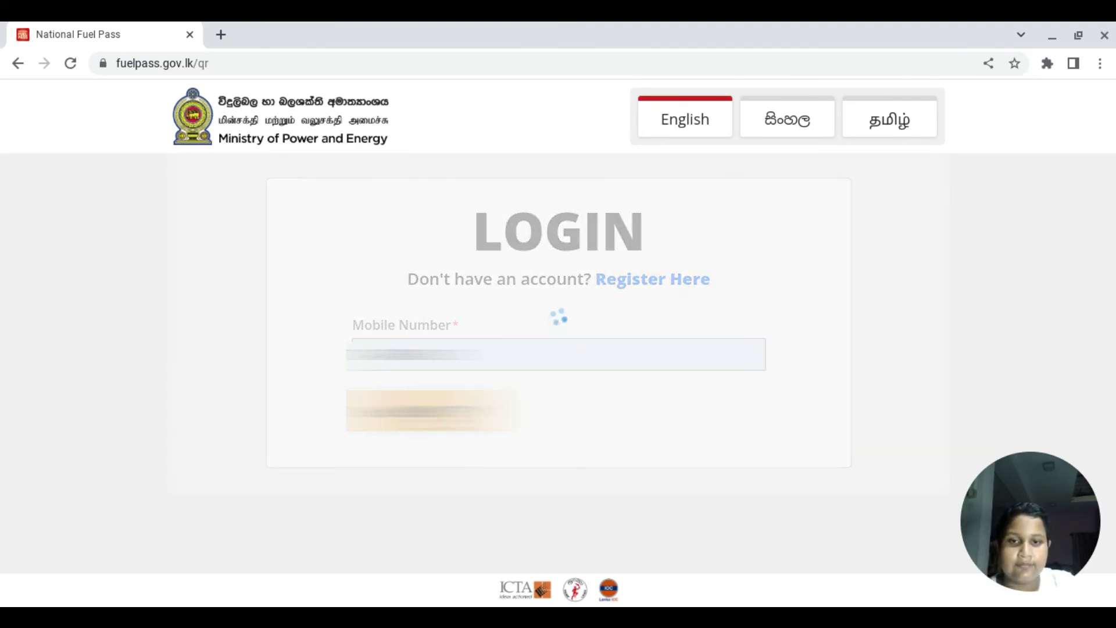